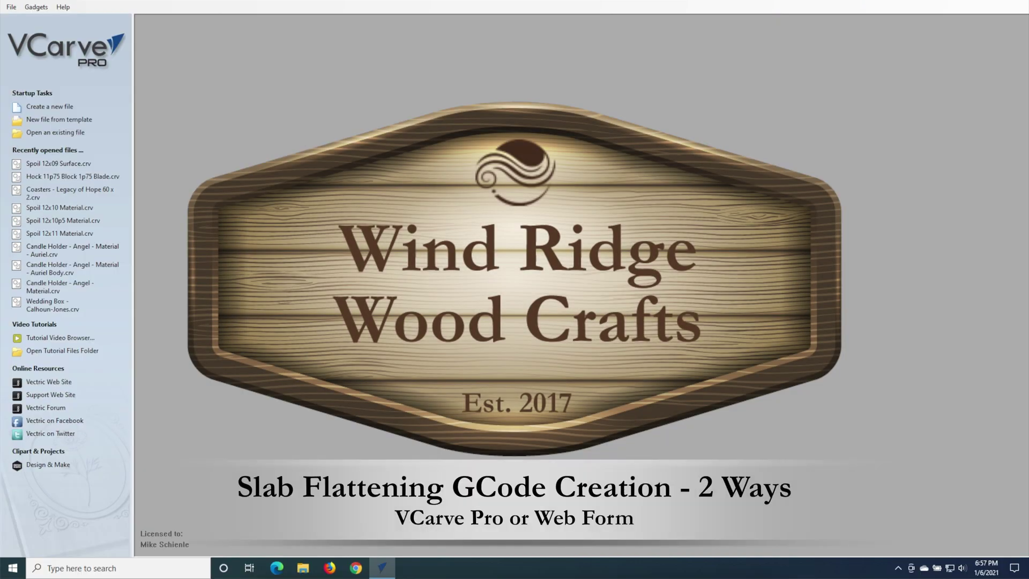
Step: Create a new job 12 in wide, 8.75 in high and 1.25 in thick
left_click(54, 106)
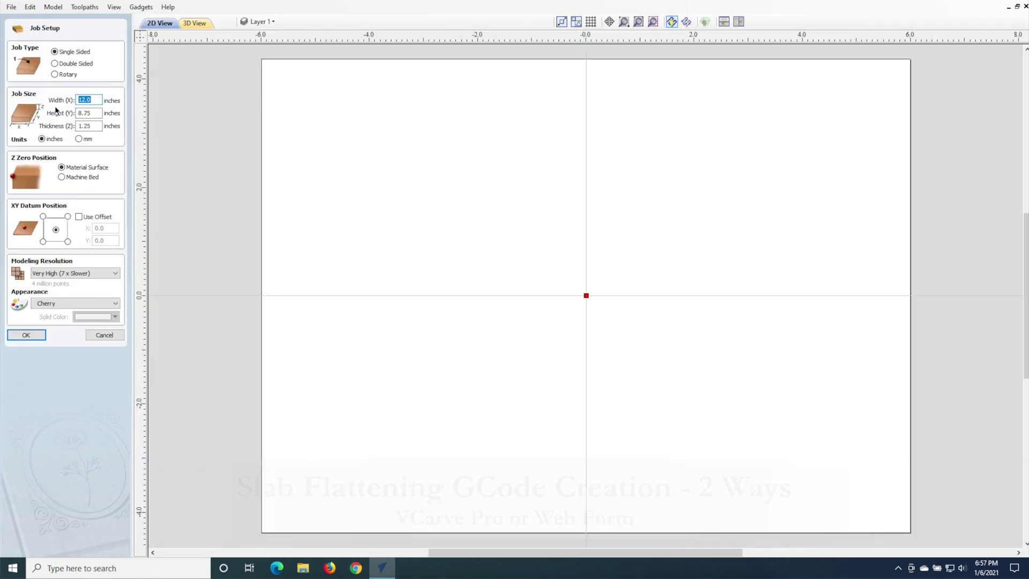
type("12")
key("Tab")
type("8.75")
key("Tab")
type("1.25")
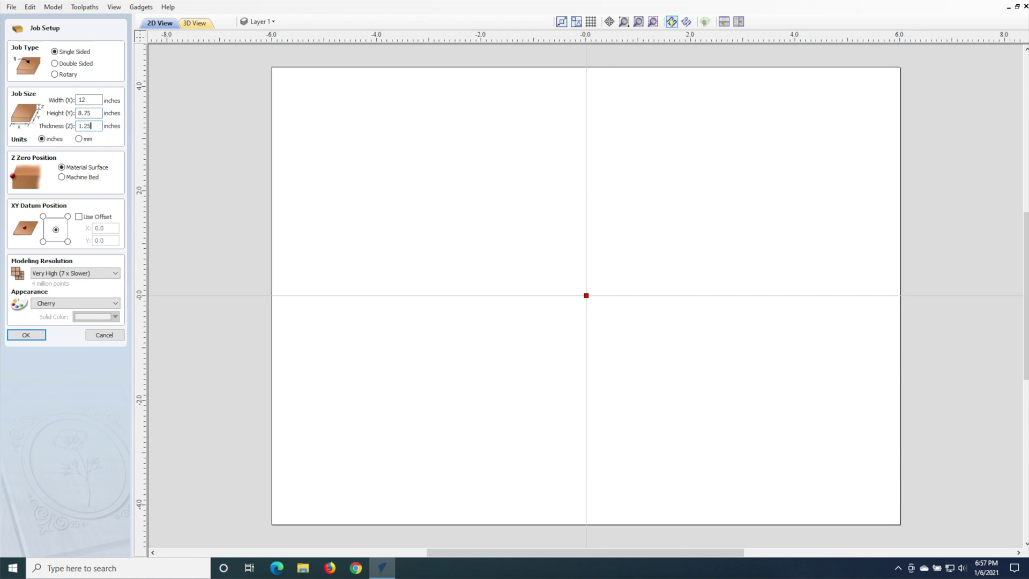
key("Return")
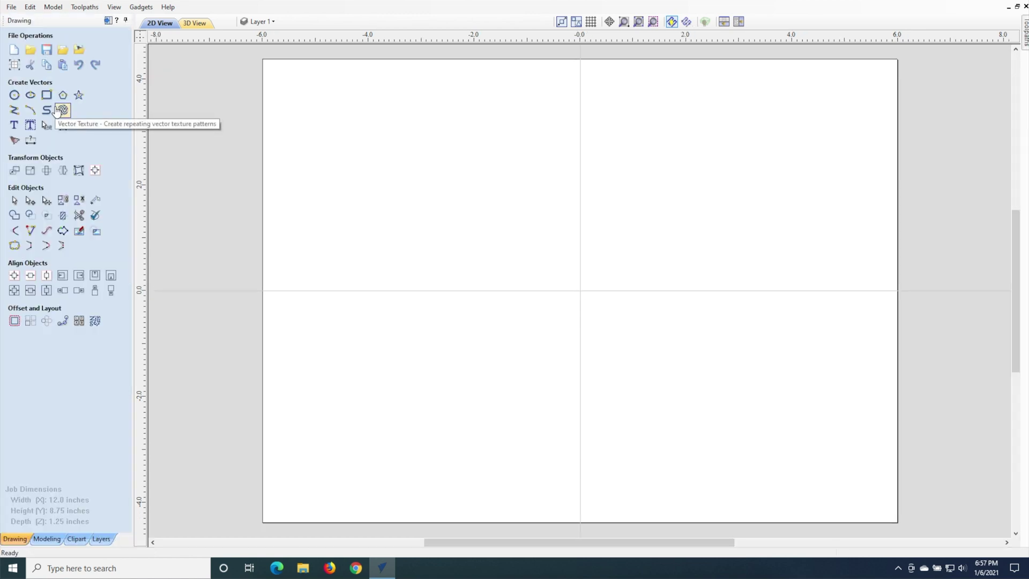
Step: Draw two 0.375-inch circles centred at X -6, Y -4 and X 6, Y -4
left_click(15, 95)
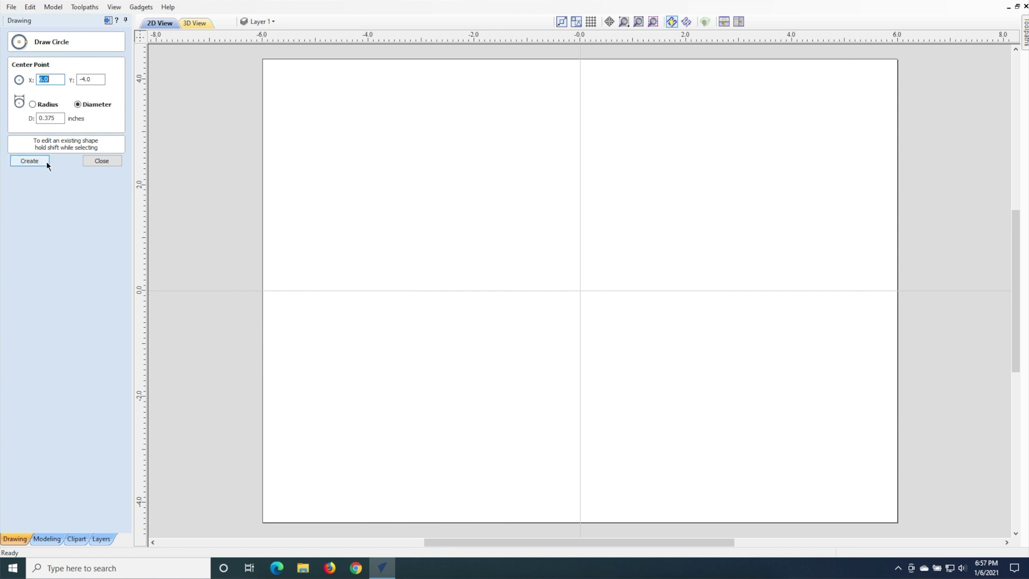
type("-6")
key("Tab")
type("-4")
key("Tab")
key("Tab")
type("0.")
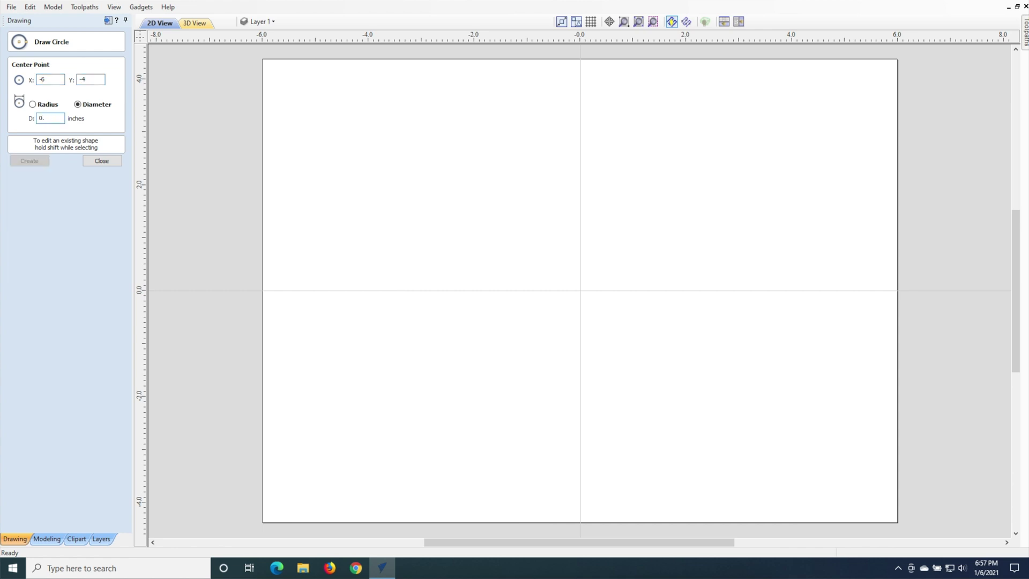
type("375")
key("Return")
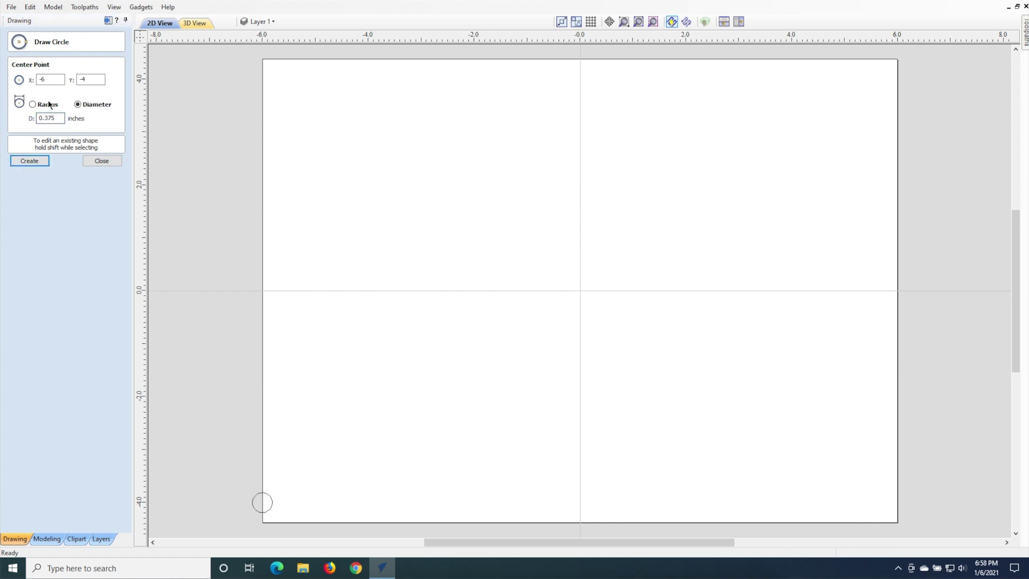
left_click_drag(51, 80, 33, 79)
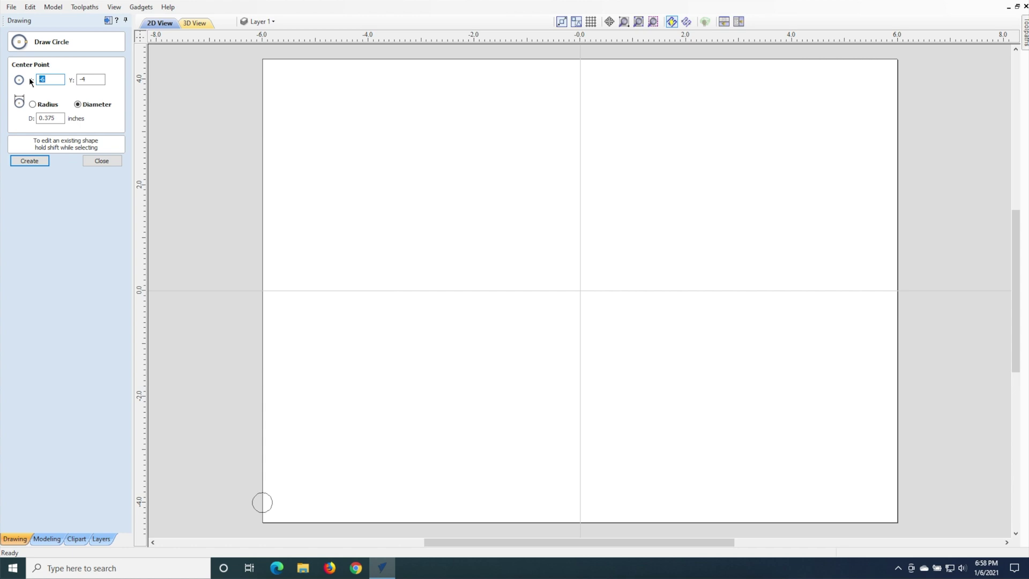
type("6")
key("Tab")
key("Tab")
key("Tab")
left_click(36, 160)
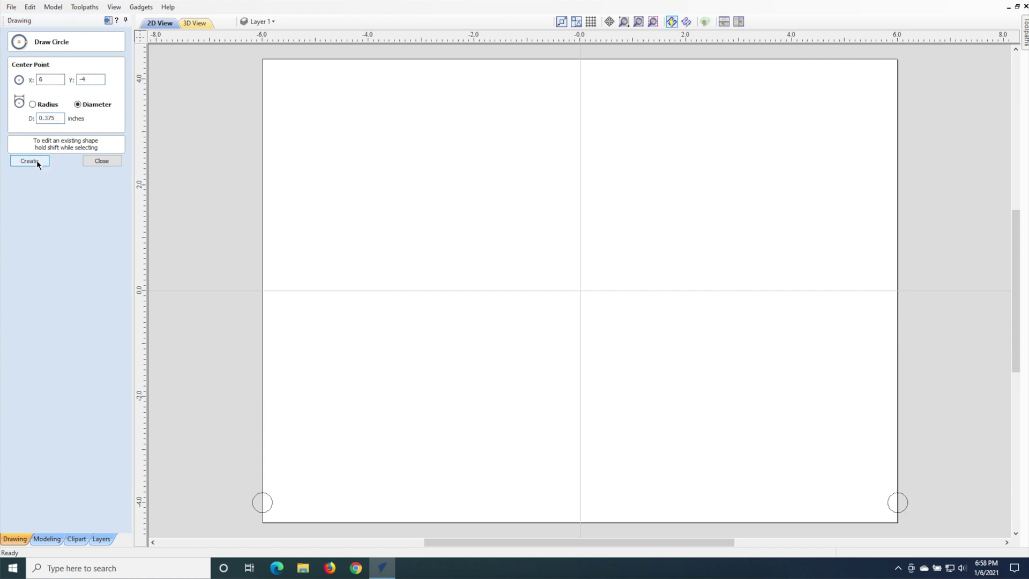
left_click(107, 162)
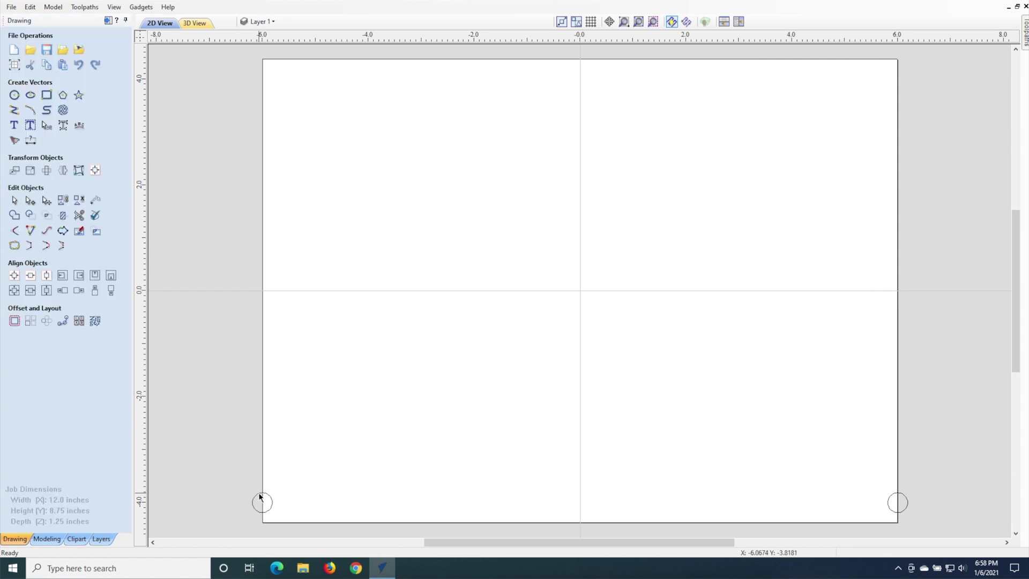
Step: Draw a straight line from the lower-left circle to the lower-right circle
left_click(14, 110)
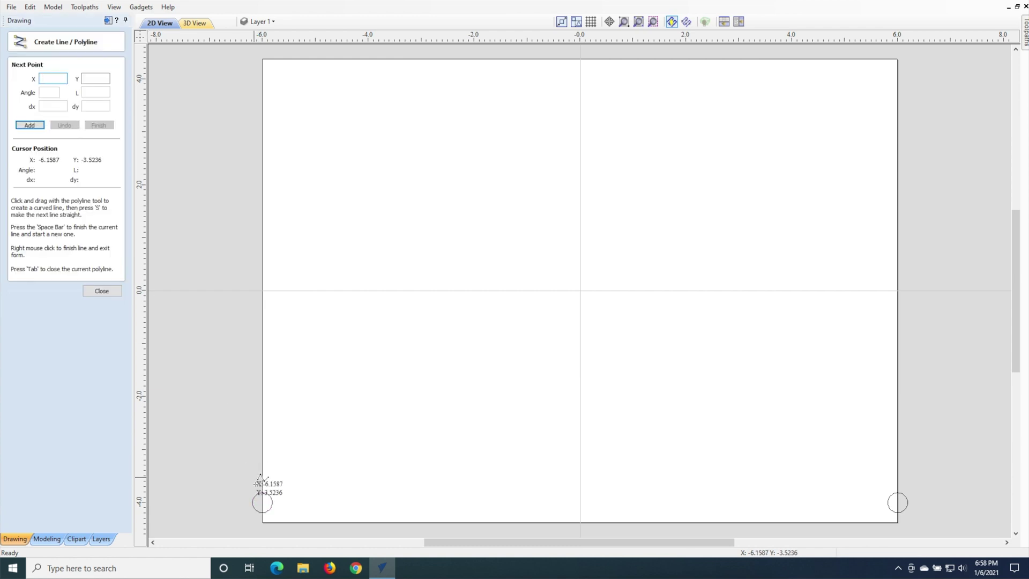
left_click(272, 502)
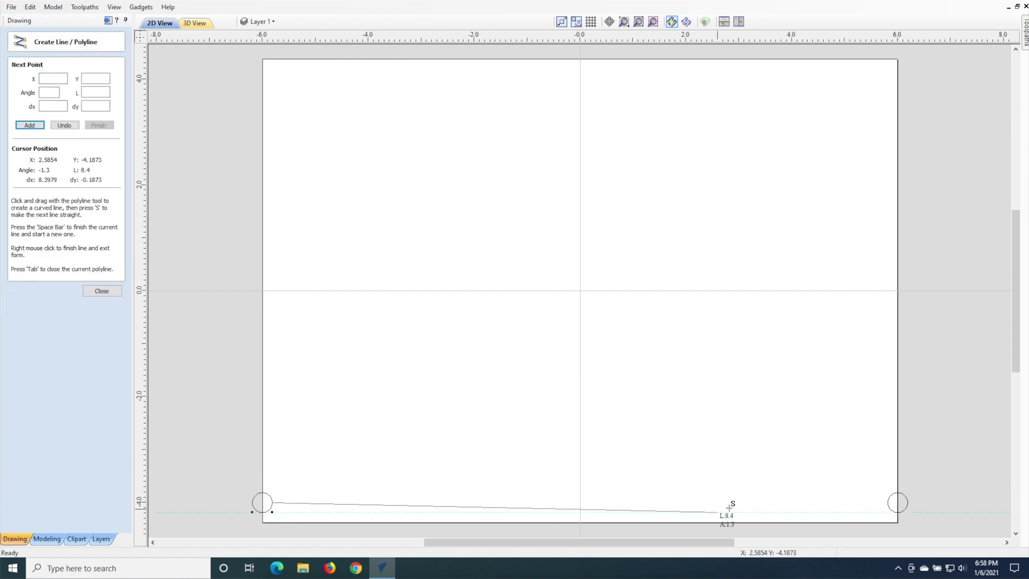
left_click(887, 504)
right_click(887, 505)
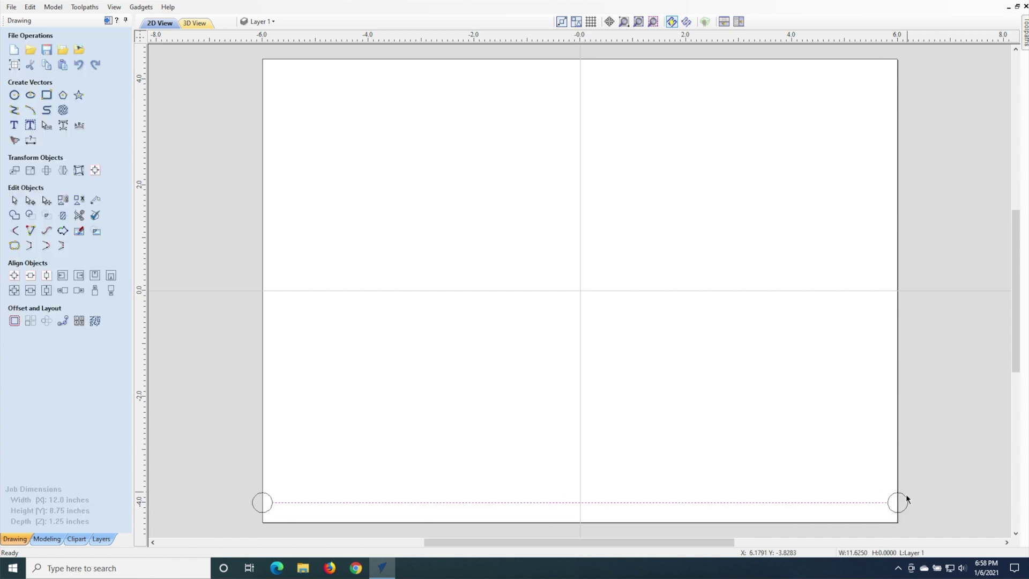
Step: Trim away the inner halves of both corner circles
left_click(905, 501)
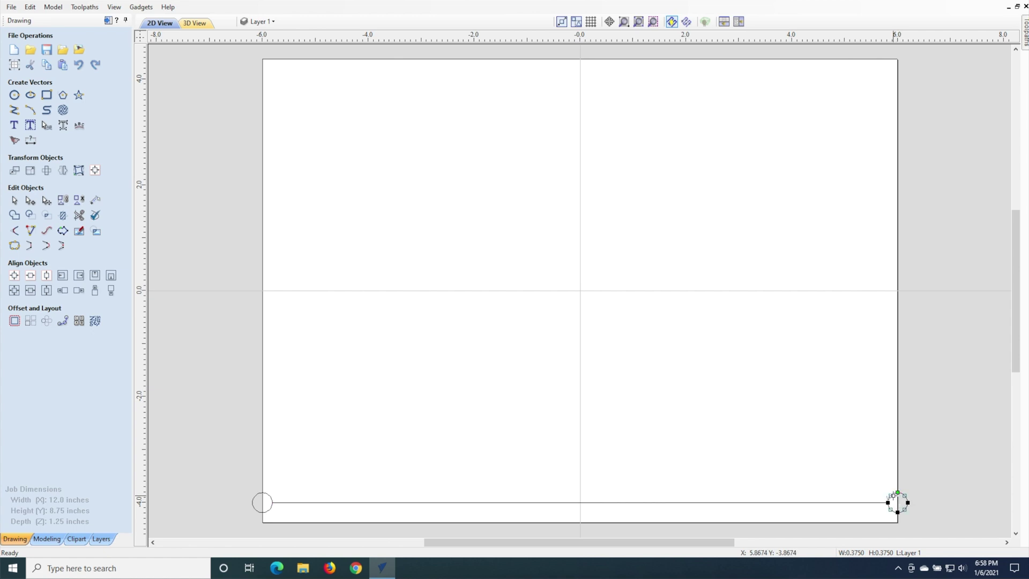
left_click(893, 495)
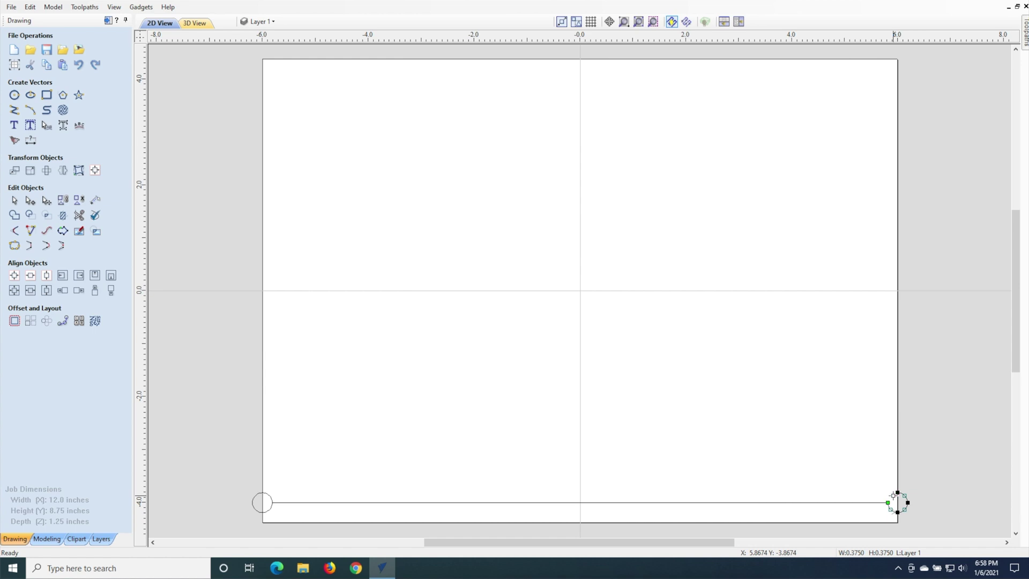
left_click(264, 492)
left_click(268, 511)
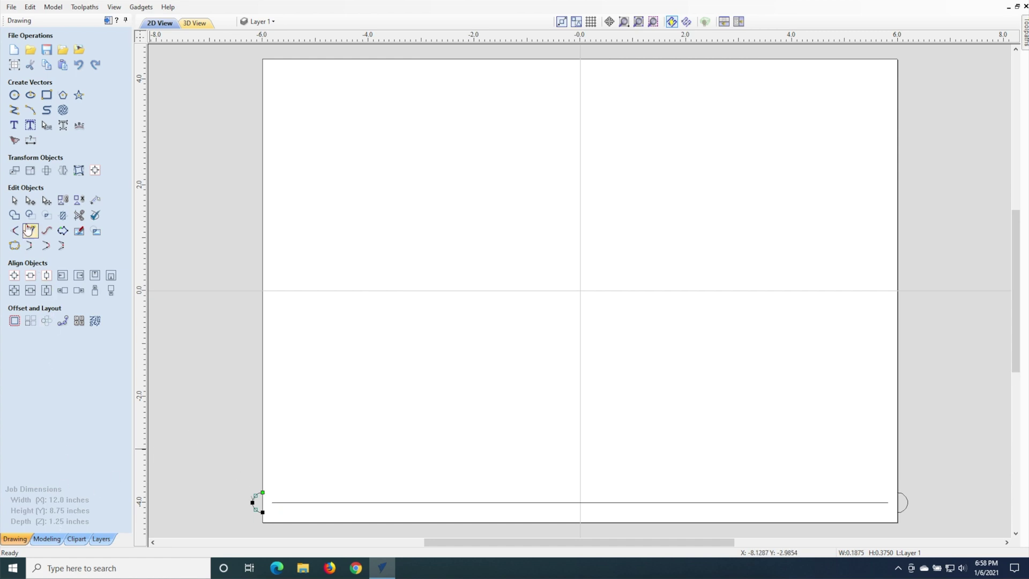
Step: Align the right-hand arc with the bottom line using Align Right and Align Top
left_click(15, 200)
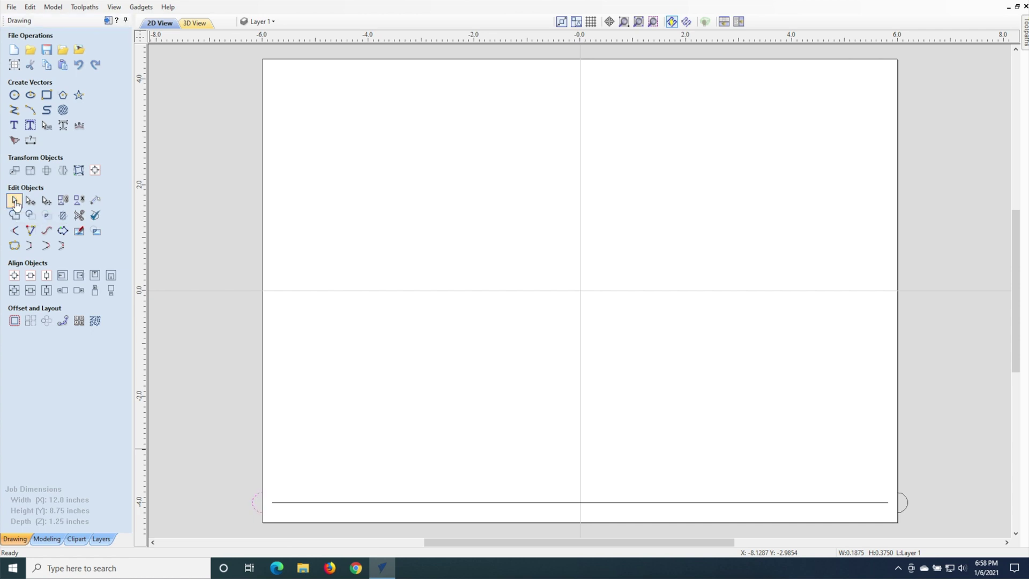
left_click(292, 503)
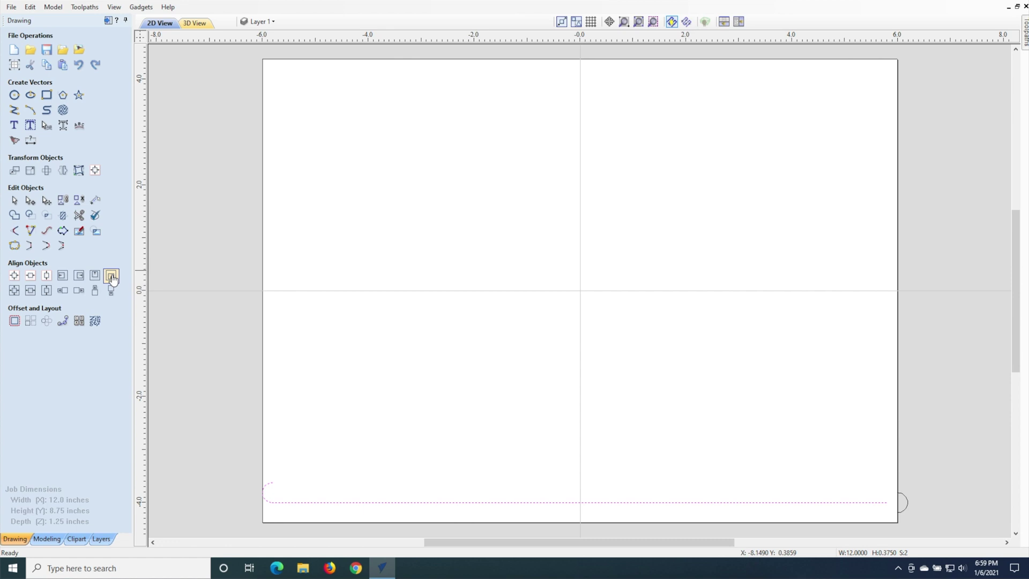
left_click(903, 501)
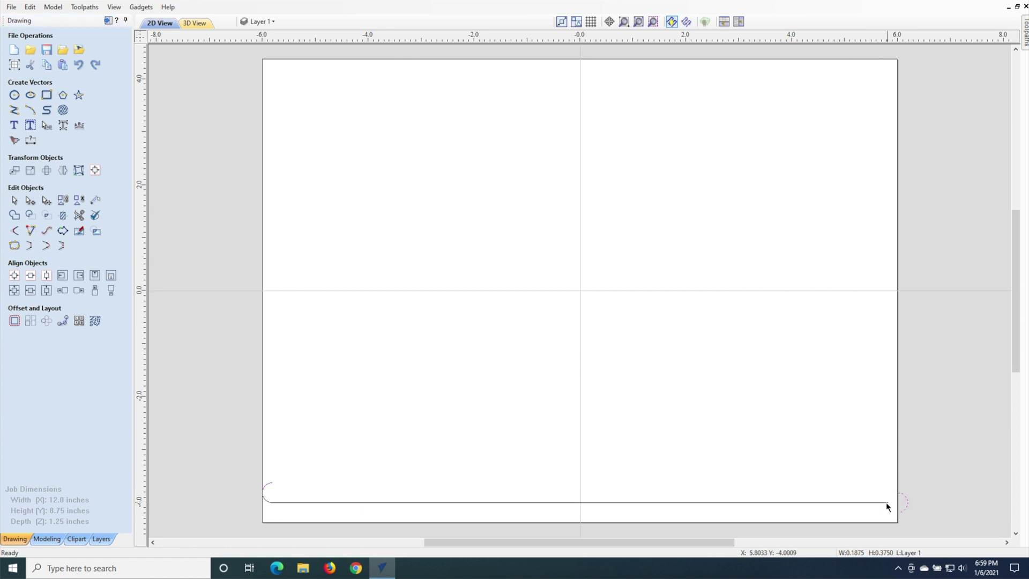
left_click(884, 502, "shift")
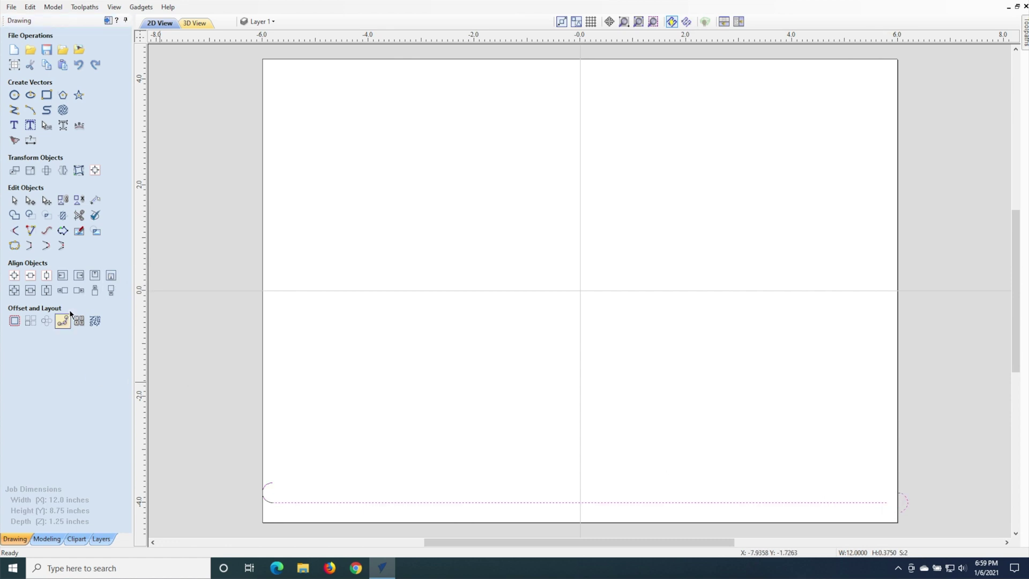
left_click(79, 291)
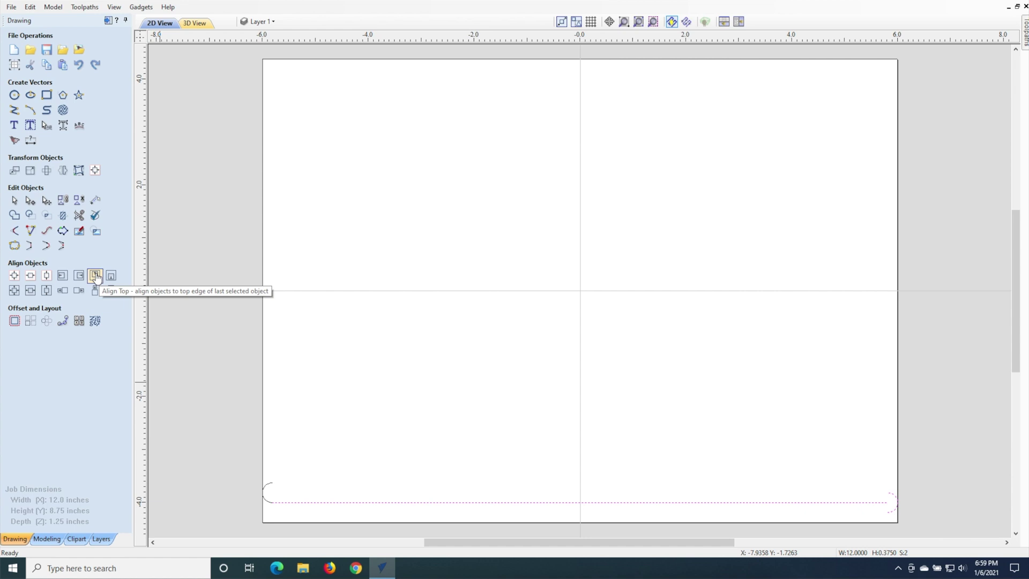
left_click(95, 275)
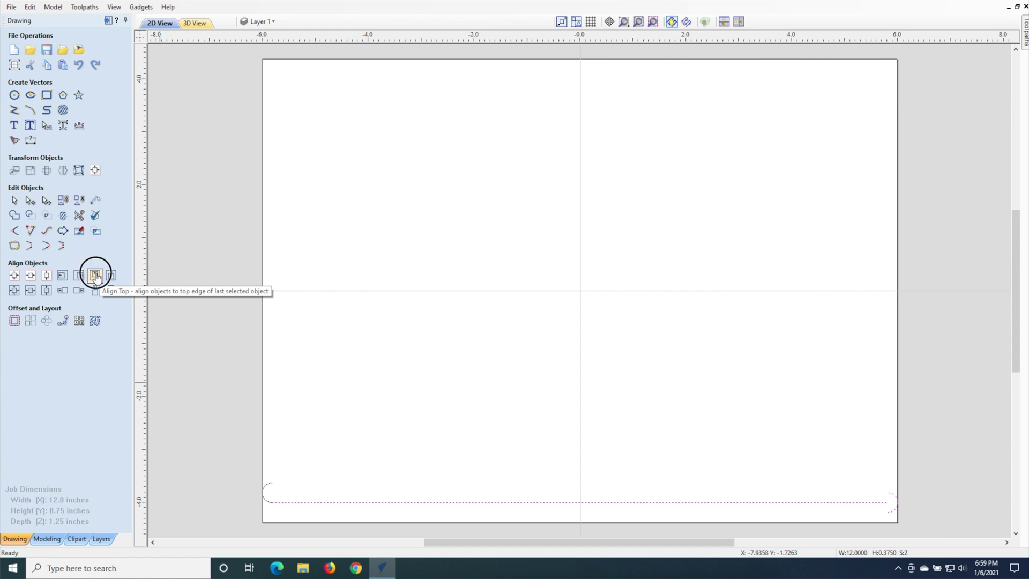
Step: Move the bottom line up 0.375 inch
left_click(319, 503)
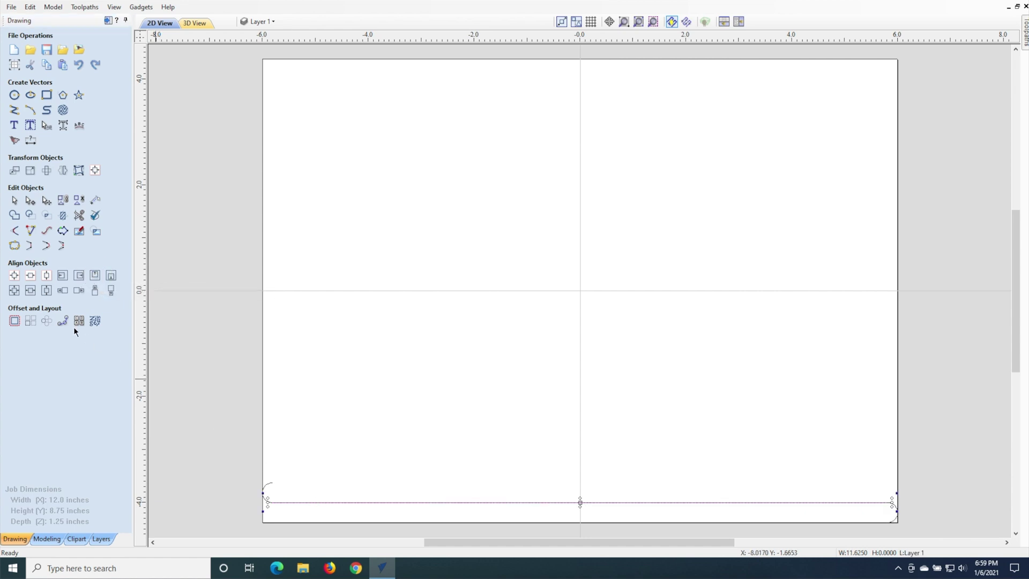
left_click(14, 170)
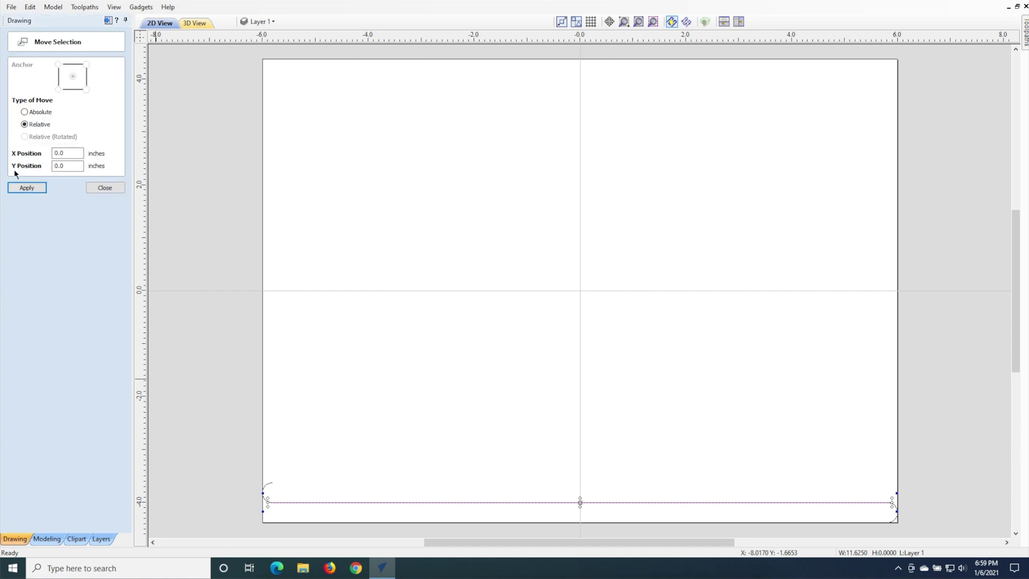
key("Tab")
key("Tab")
type("0")
type(".375")
key("Return")
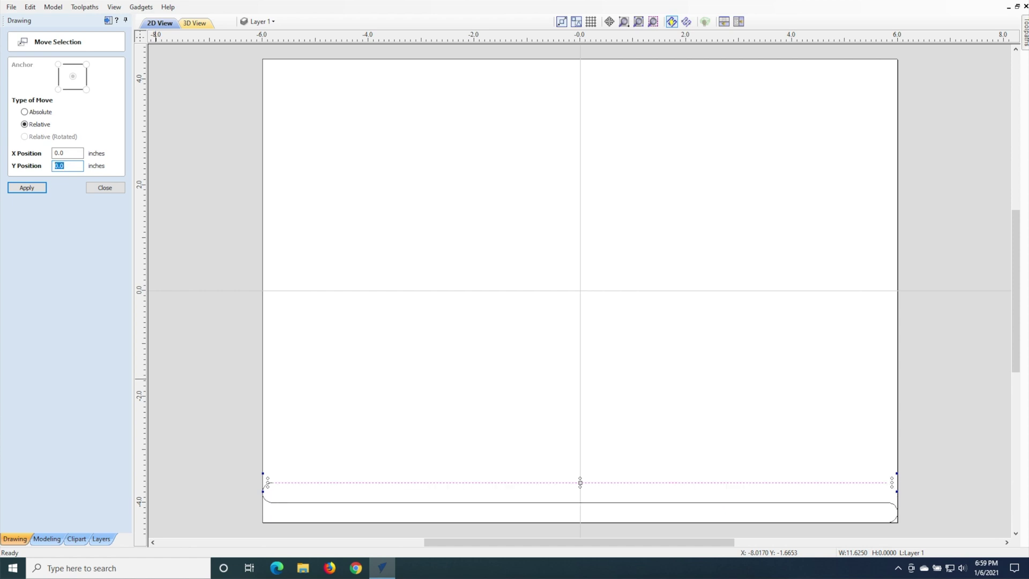
left_click(108, 189)
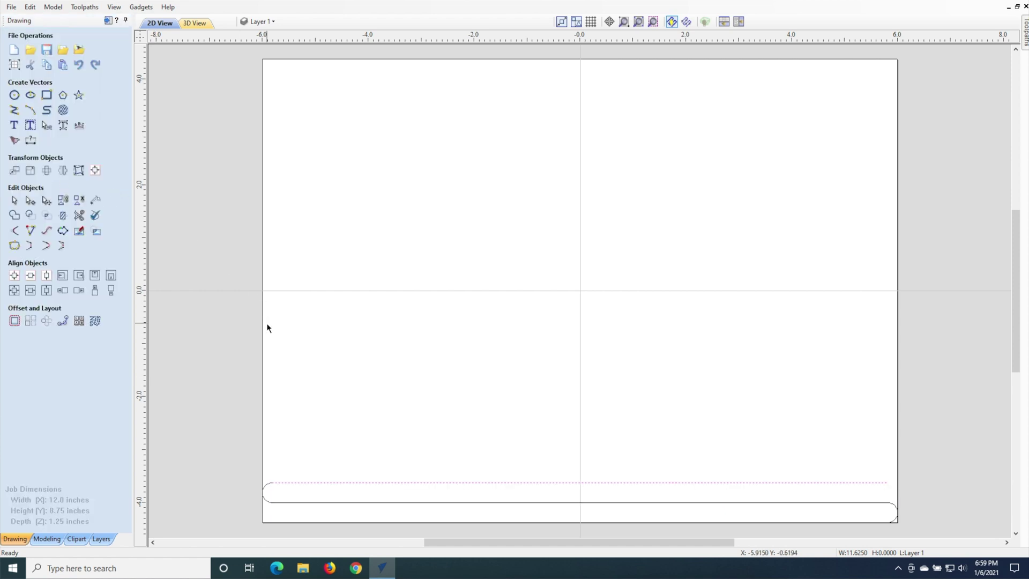
Step: Array-copy all four vectors into 15 rows 0.75 inch apart, centred vertically on the material
key("ctrl+a")
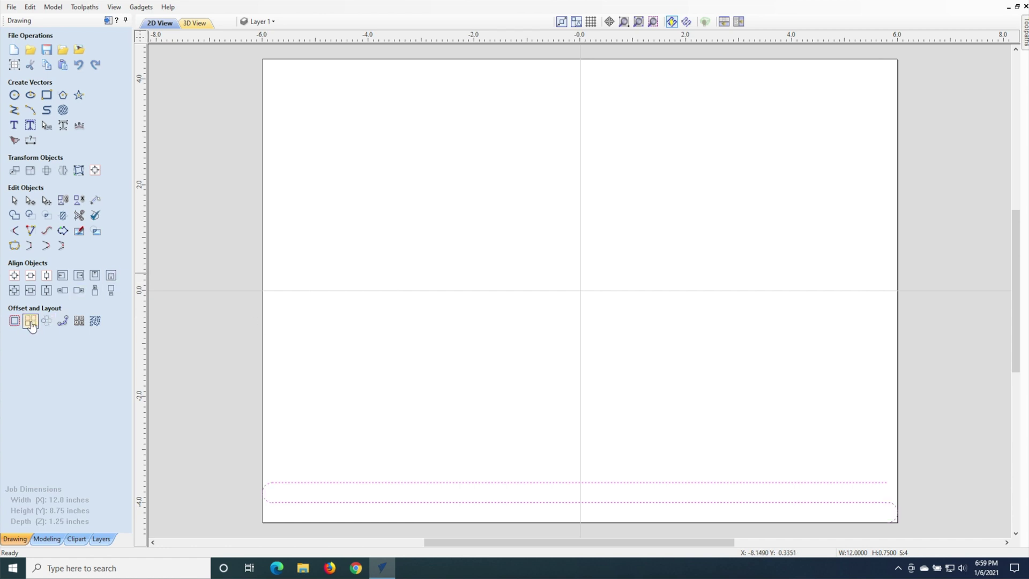
left_click(30, 320)
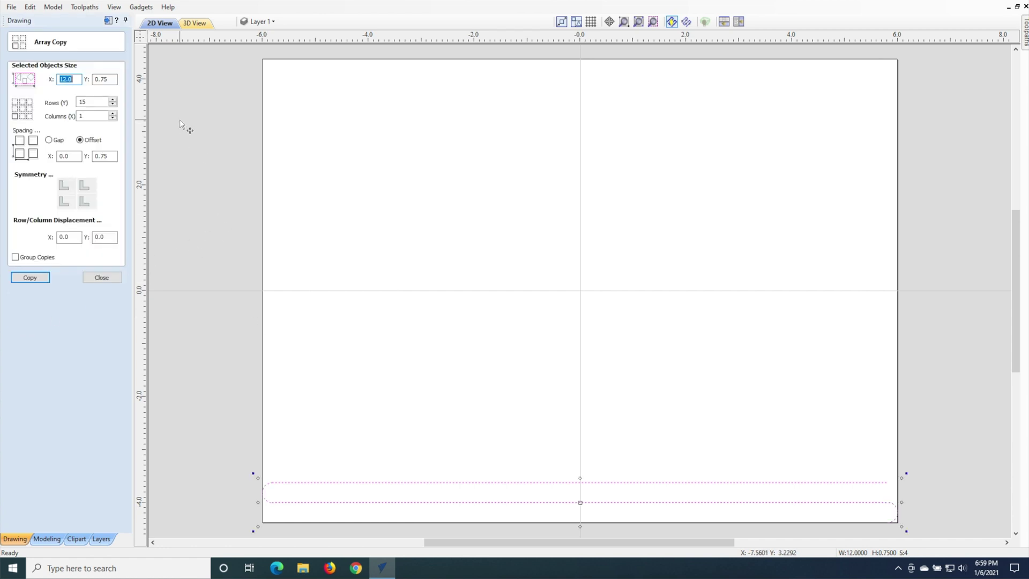
key("Return")
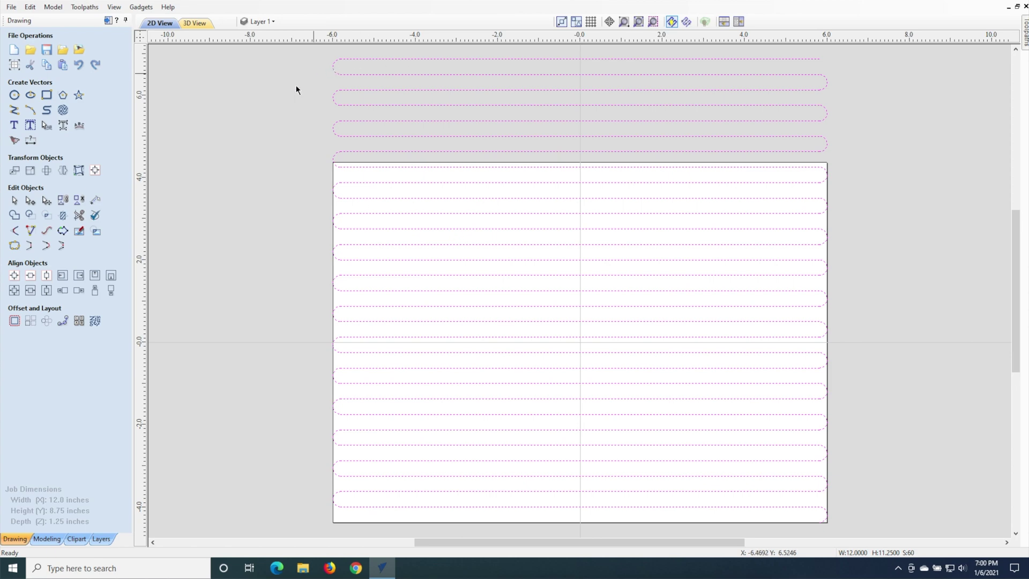
left_click(47, 276)
left_click(641, 24)
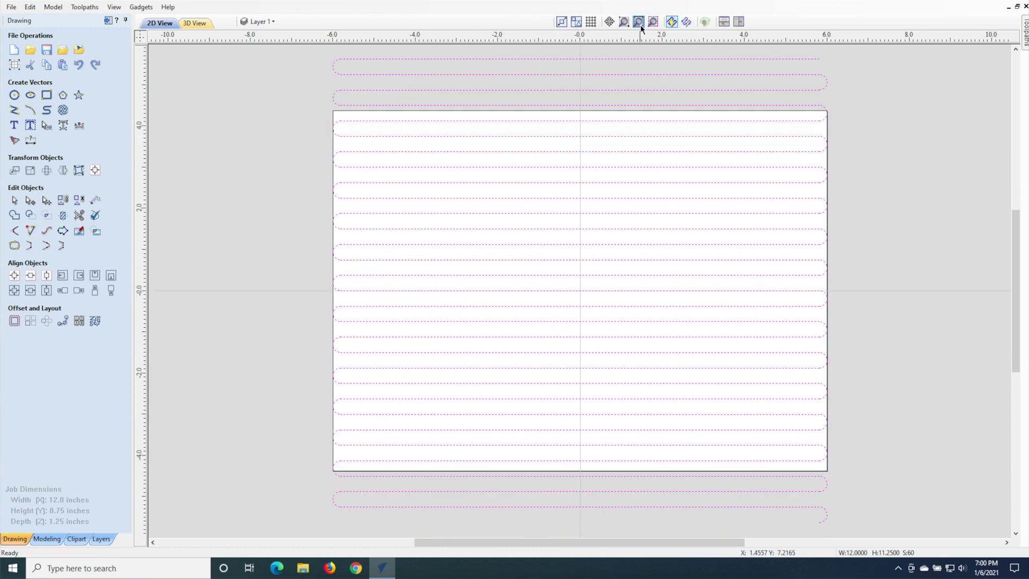
left_click(308, 74)
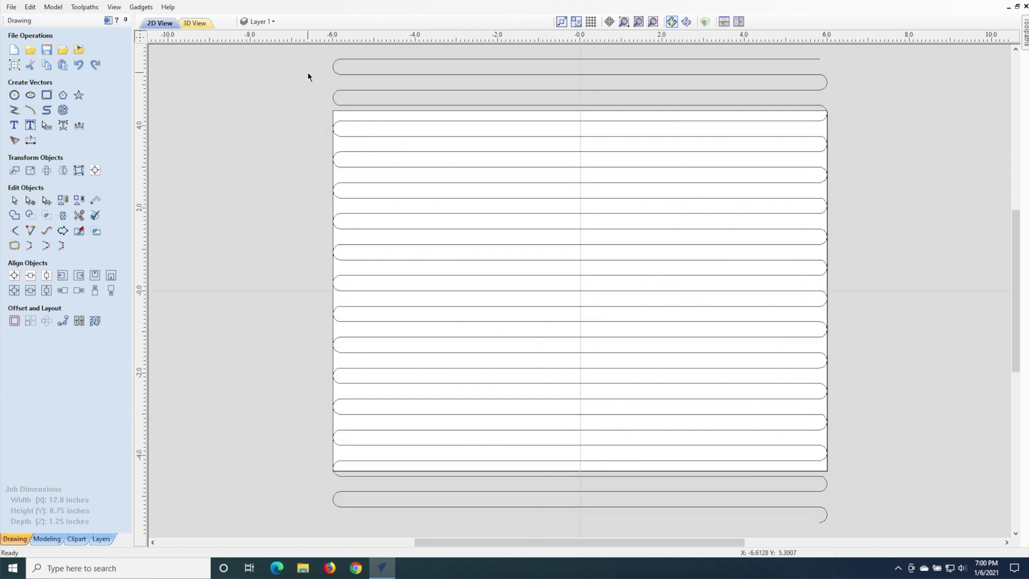
Step: Delete the extra pass and leftover arc above the material
left_click_drag(322, 50, 850, 83)
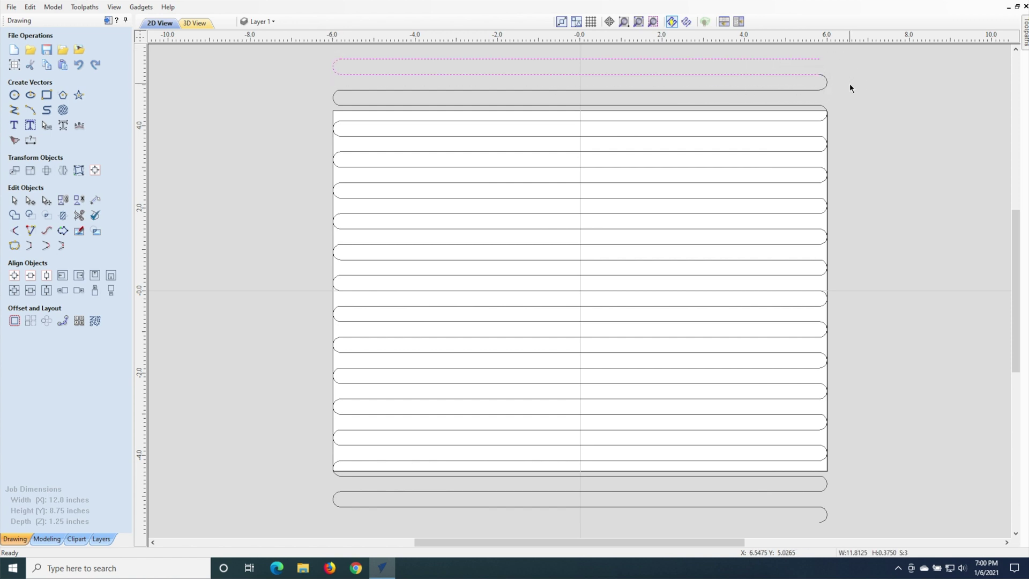
key("Delete")
left_click(826, 82)
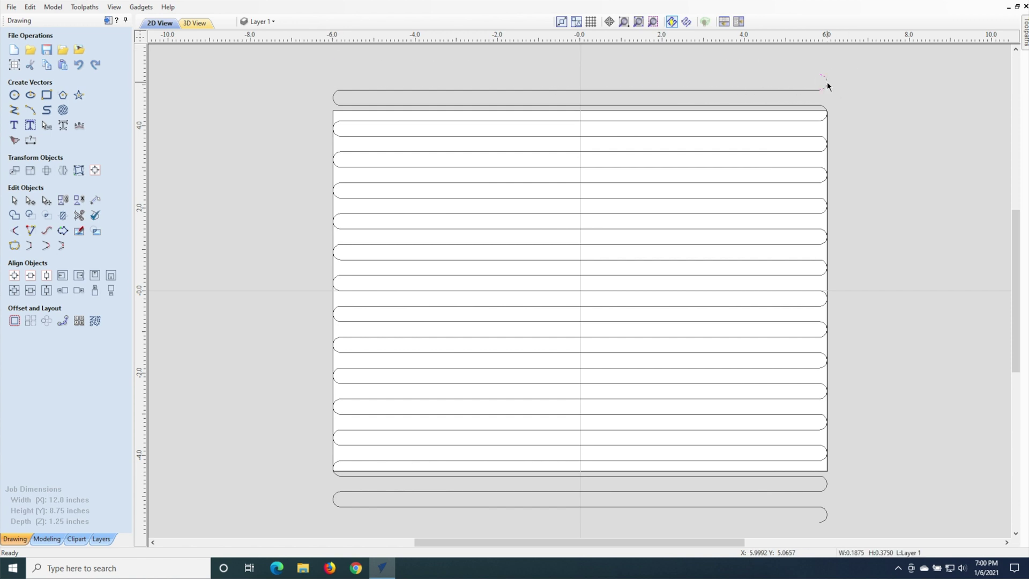
key("Delete")
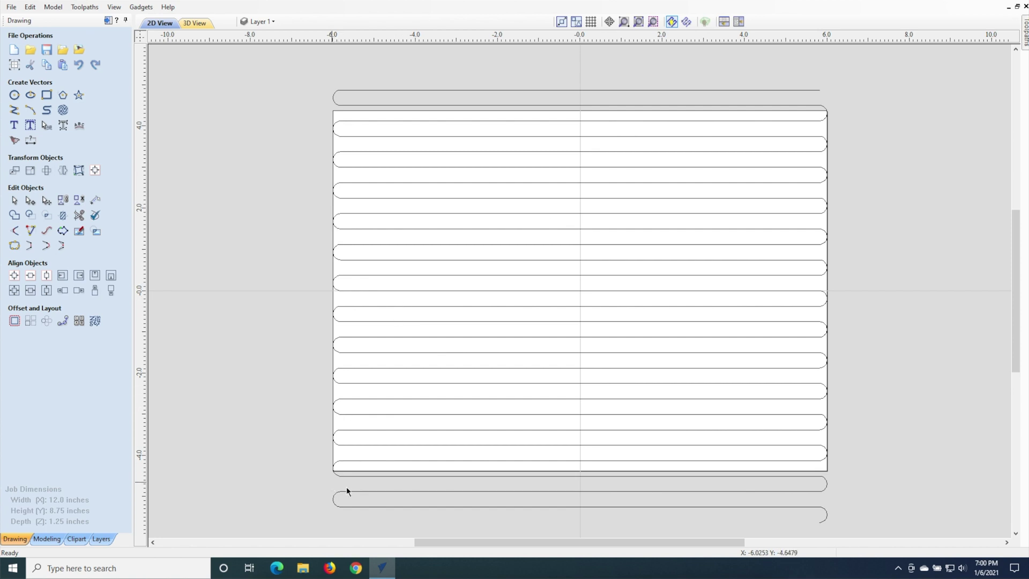
Step: Delete the extra line and both arcs below the material, then select all vectors
left_click(785, 507)
key("Delete")
left_click(825, 514)
key("Delete")
left_click(336, 505)
key("Delete")
key("ctrl+a")
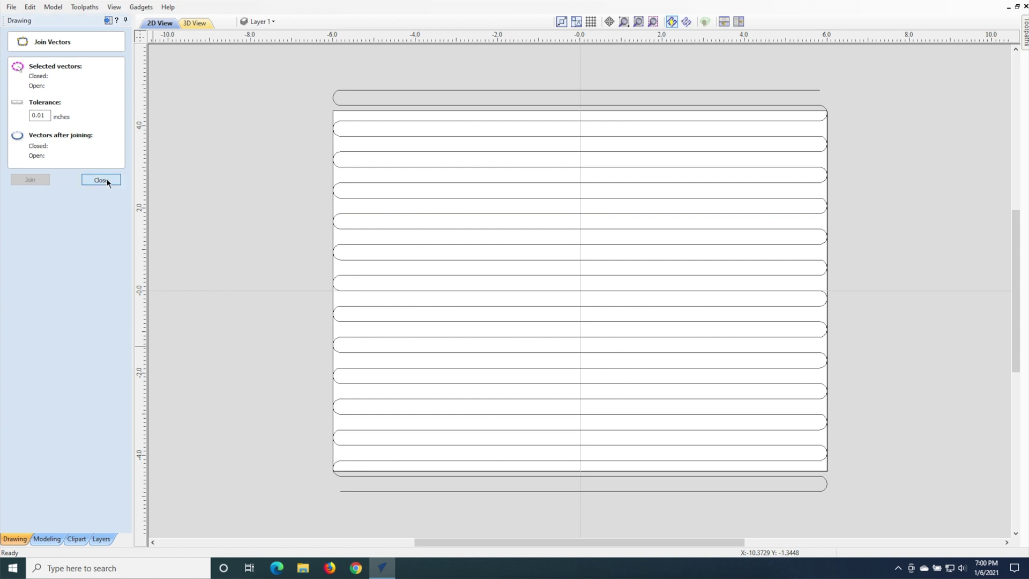
left_click(100, 179)
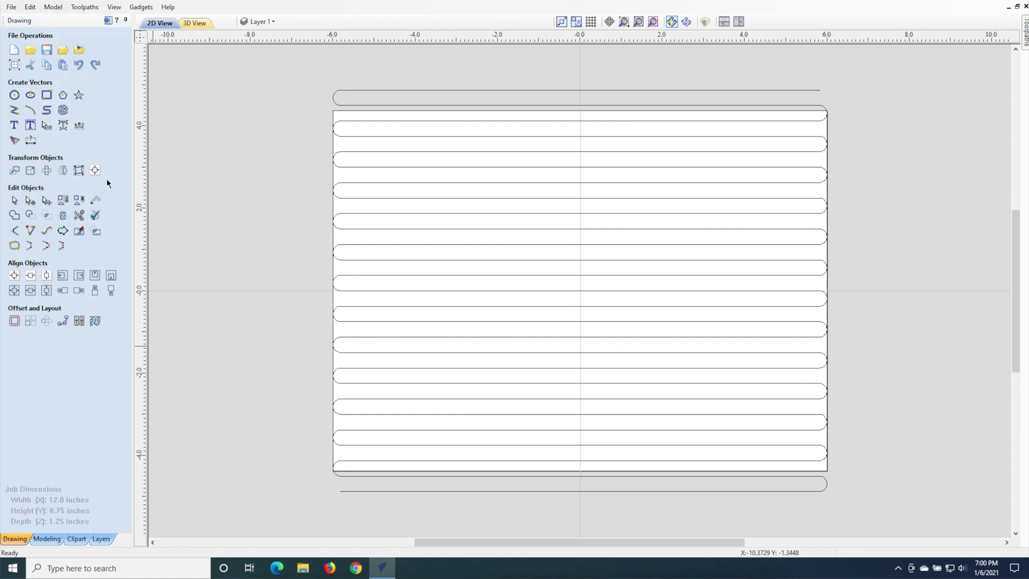
Step: Start a 2D profile toolpath using the End Mill (1 1/2")
left_click(108, 21)
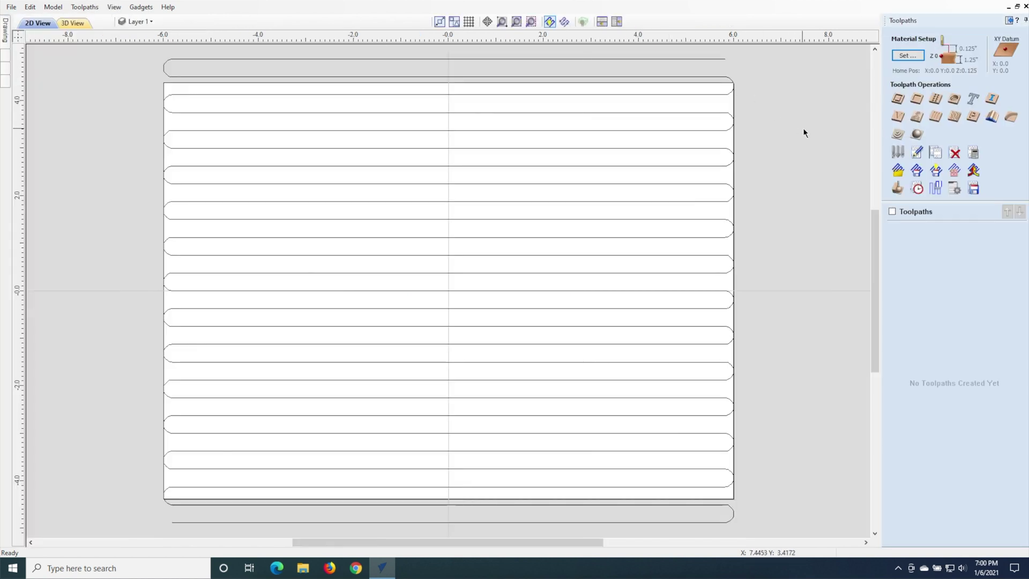
left_click(898, 100)
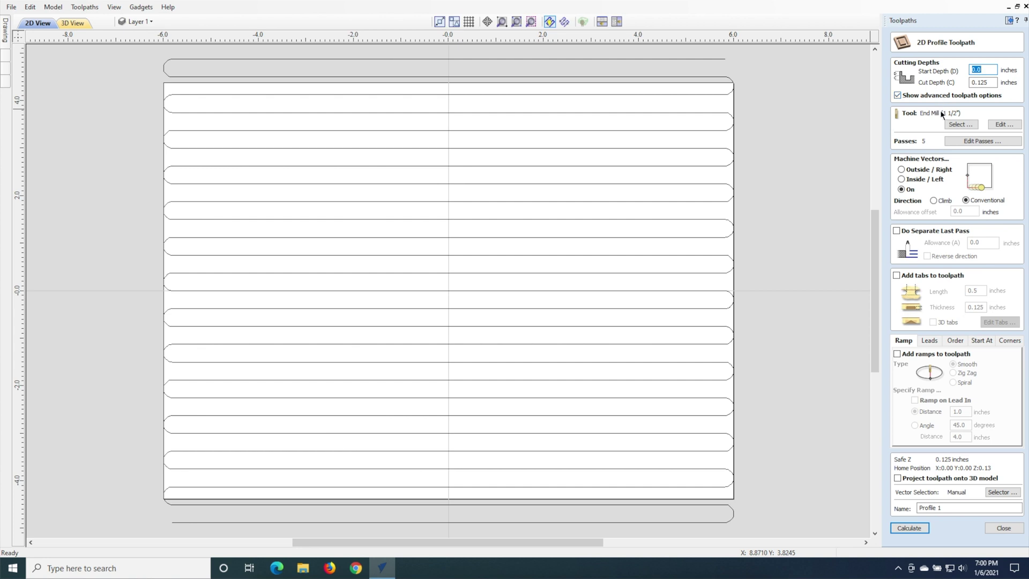
left_click(960, 123)
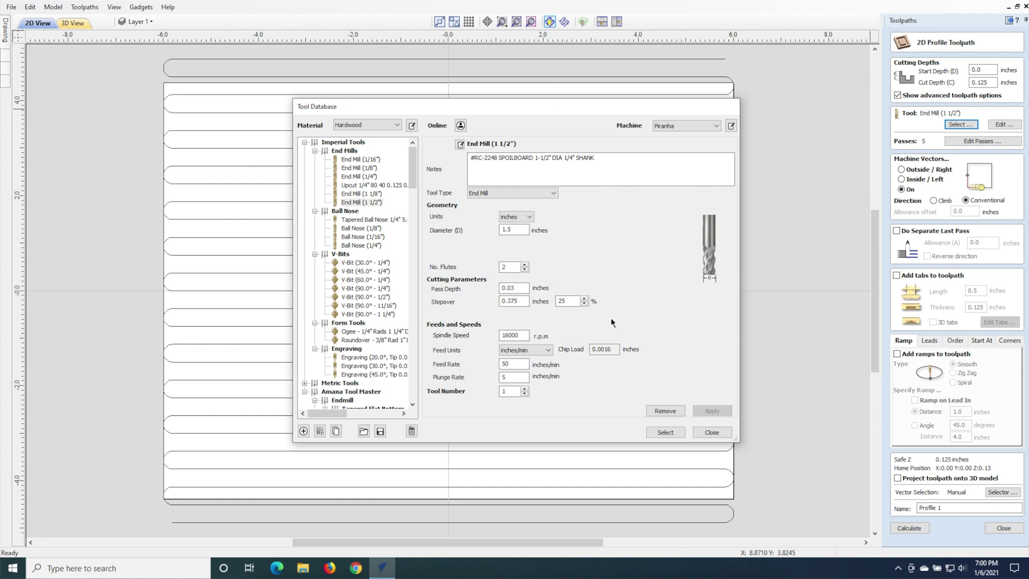
left_click(664, 431)
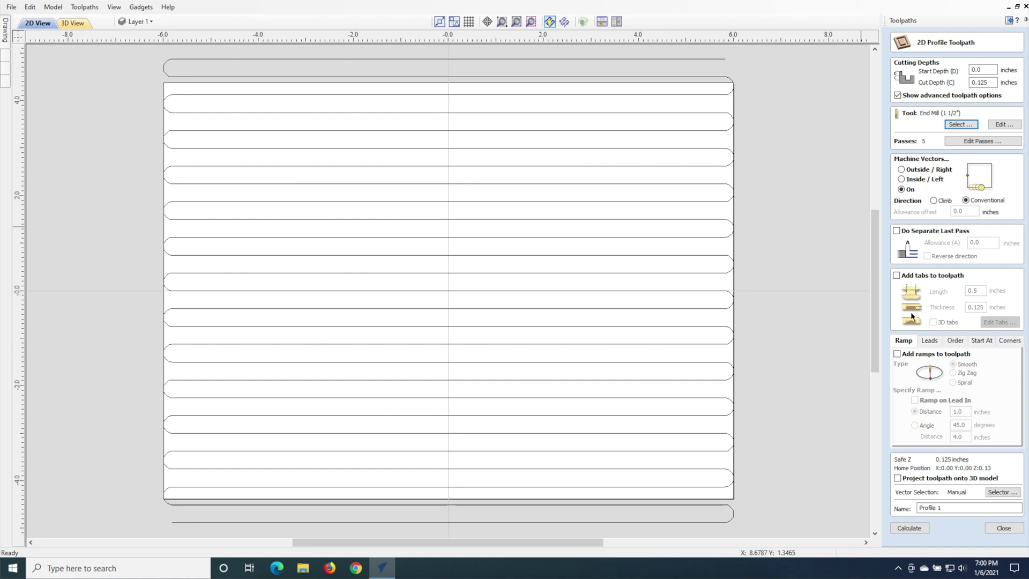
left_click(926, 343)
left_click(903, 341)
Step: Name the toolpath 'Profile 0p13 EM 1p50' and calculate it
left_click(949, 507)
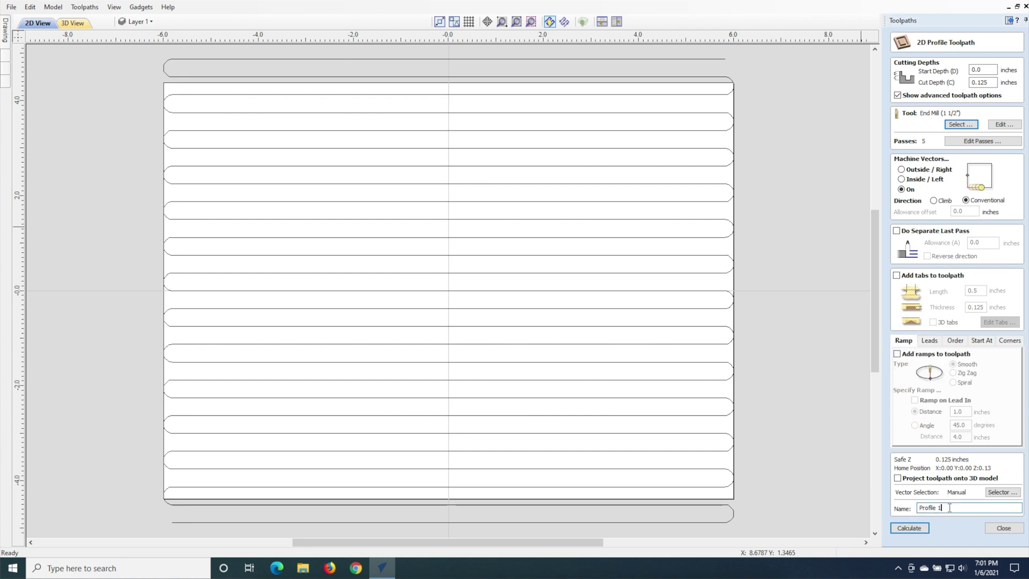
key("BackSpace")
type("0p13 EM 1p50")
left_click(917, 528)
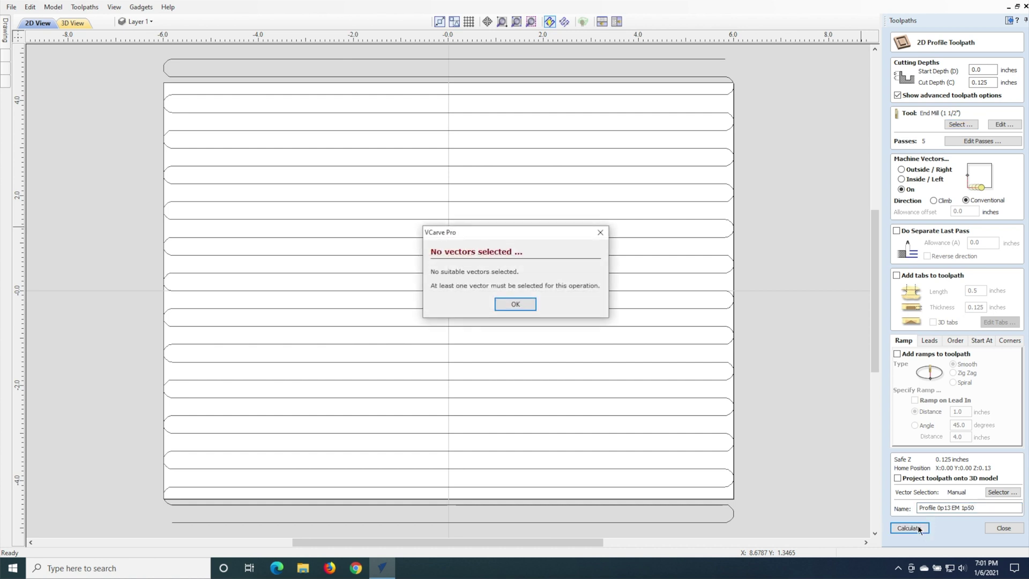
Step: Calculate Profile 0p13 EM 1p50 on all serpentine vectors and preview it in isometric view
left_click(514, 309)
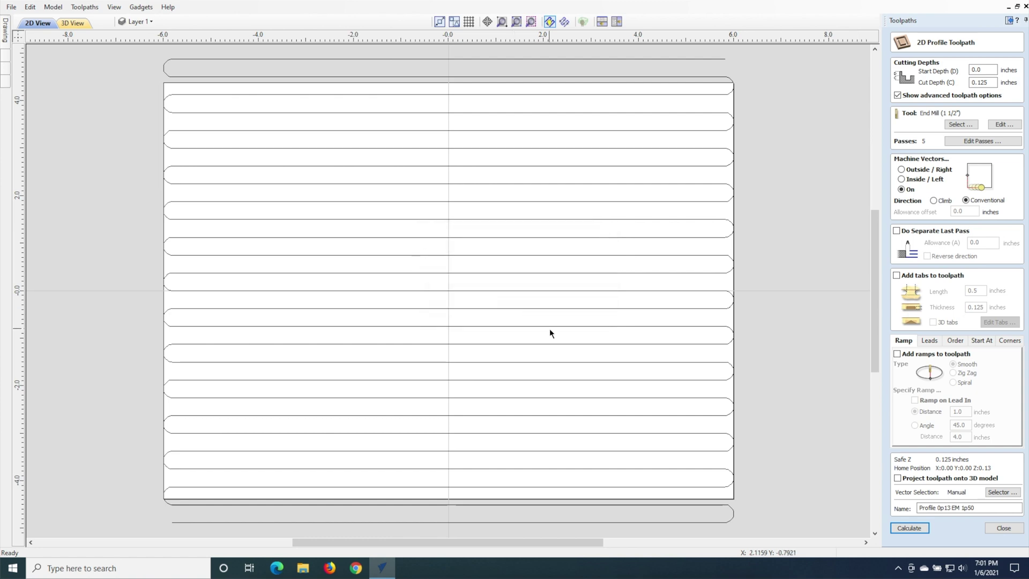
left_click(550, 326)
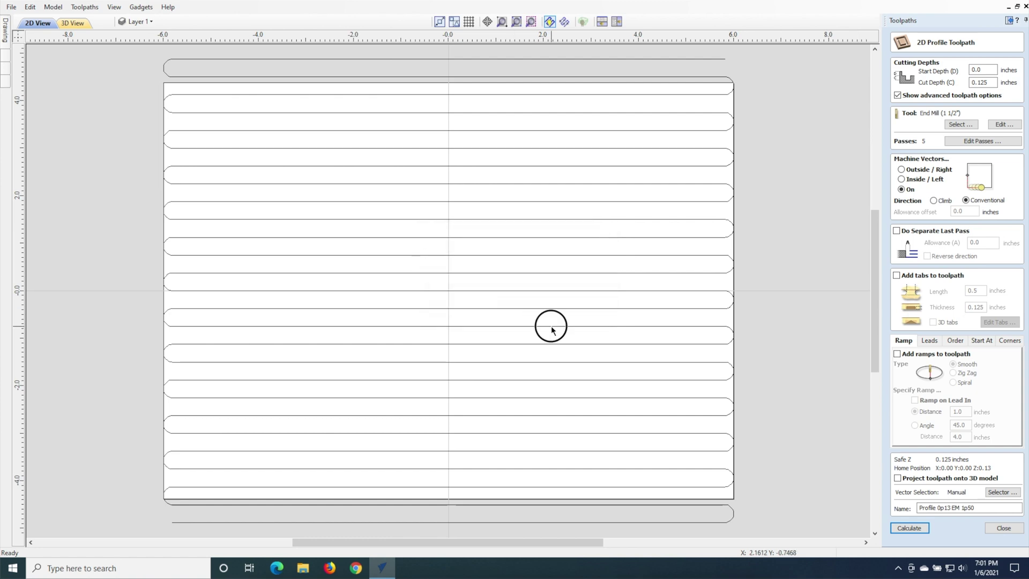
left_click(904, 530)
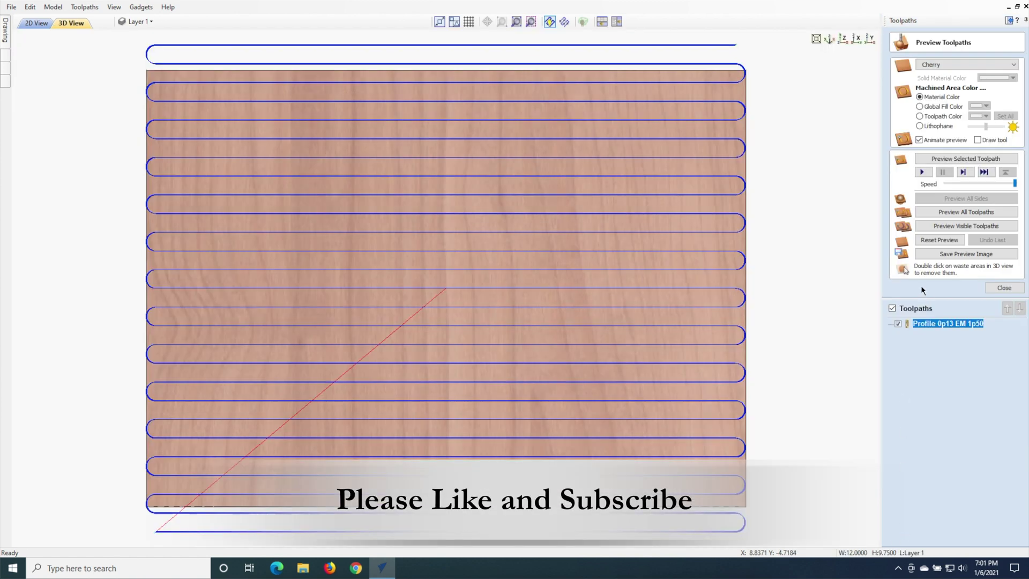
left_click(828, 39)
left_click(962, 159)
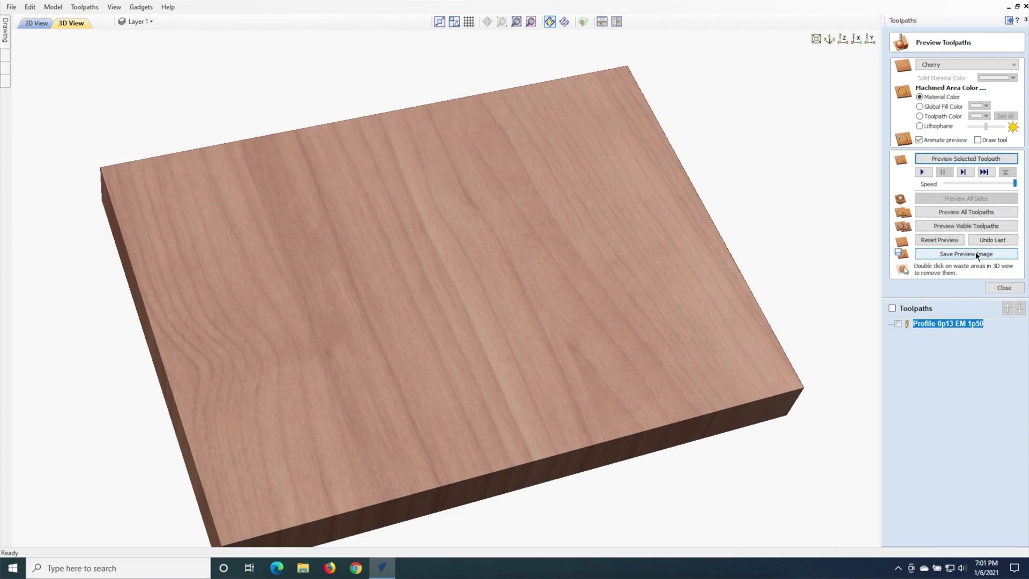
left_click(1003, 287)
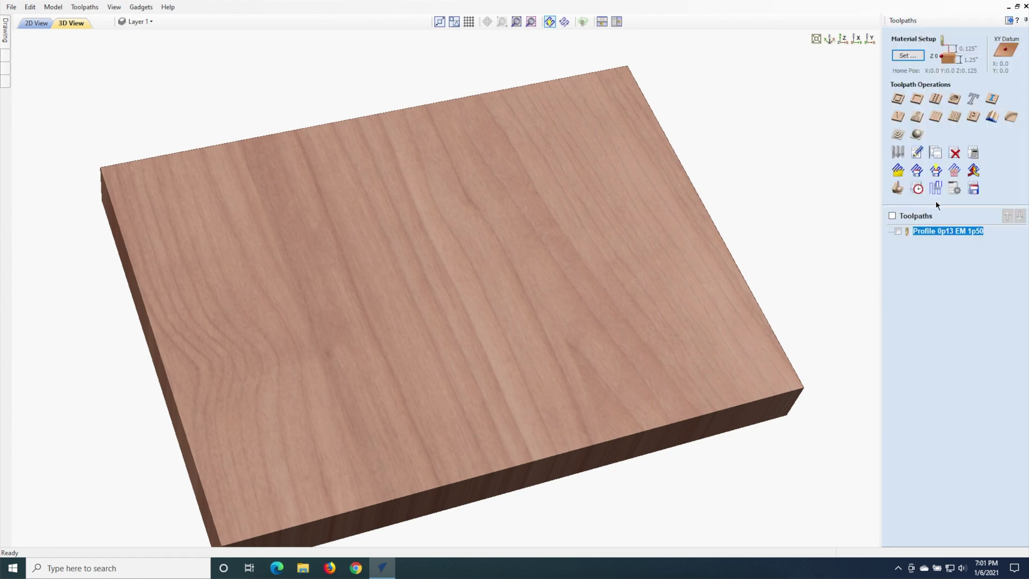
Step: Select the profile toolpath for saving and browse to Toolpaths\Spoil Boards
left_click(973, 188)
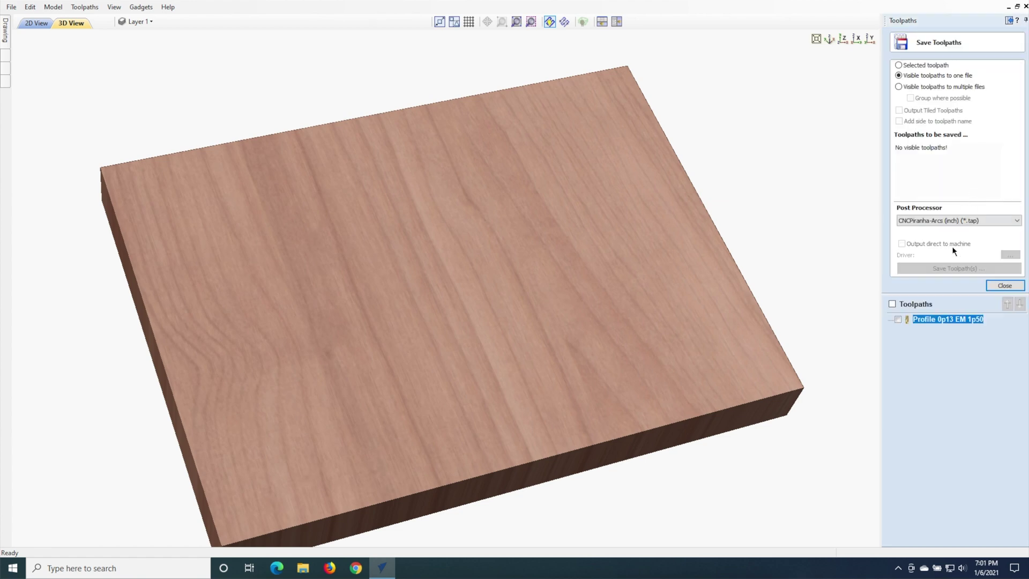
left_click(898, 318)
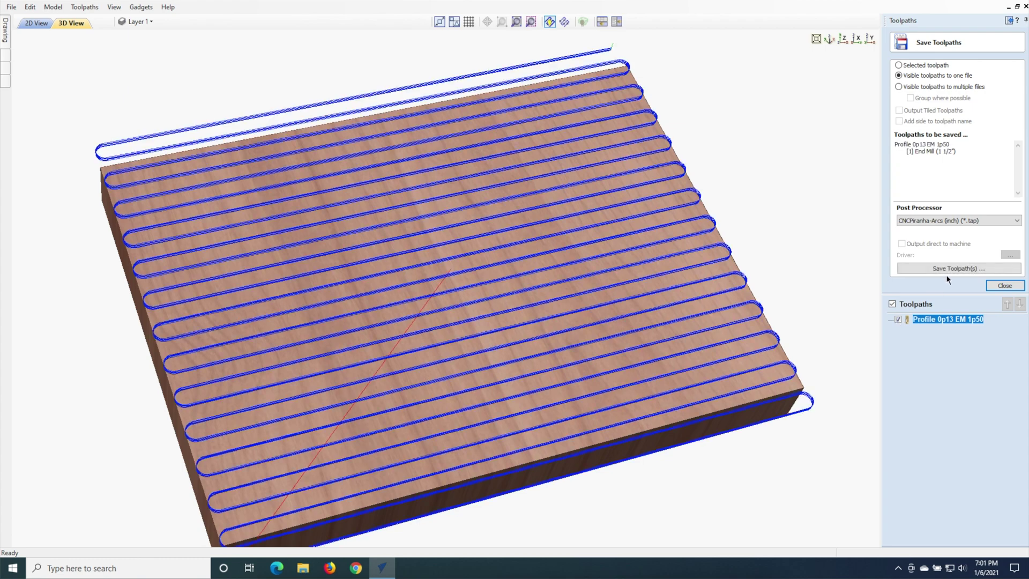
left_click(950, 269)
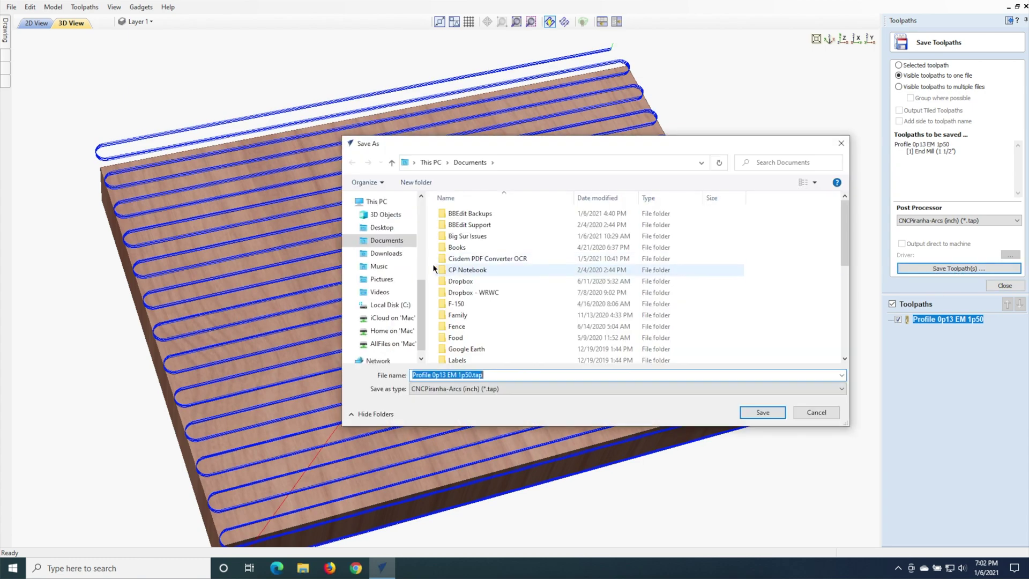
left_click(423, 250)
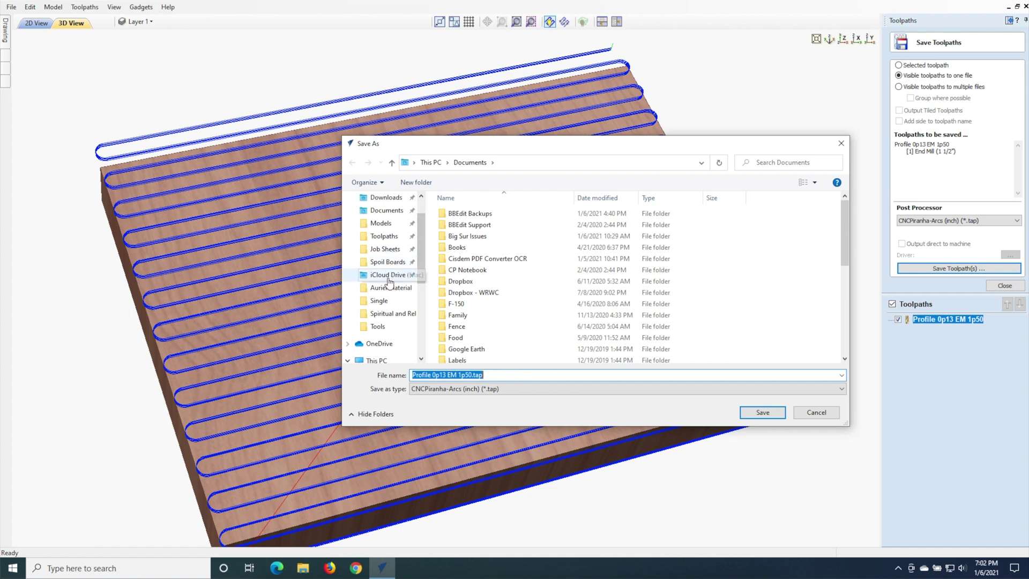
left_click(387, 238)
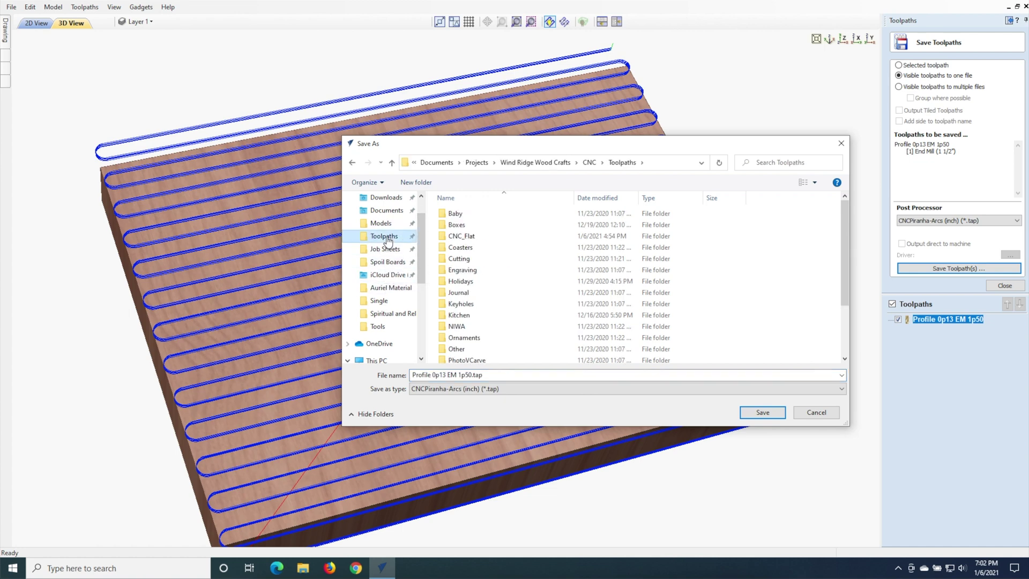
left_click(843, 321)
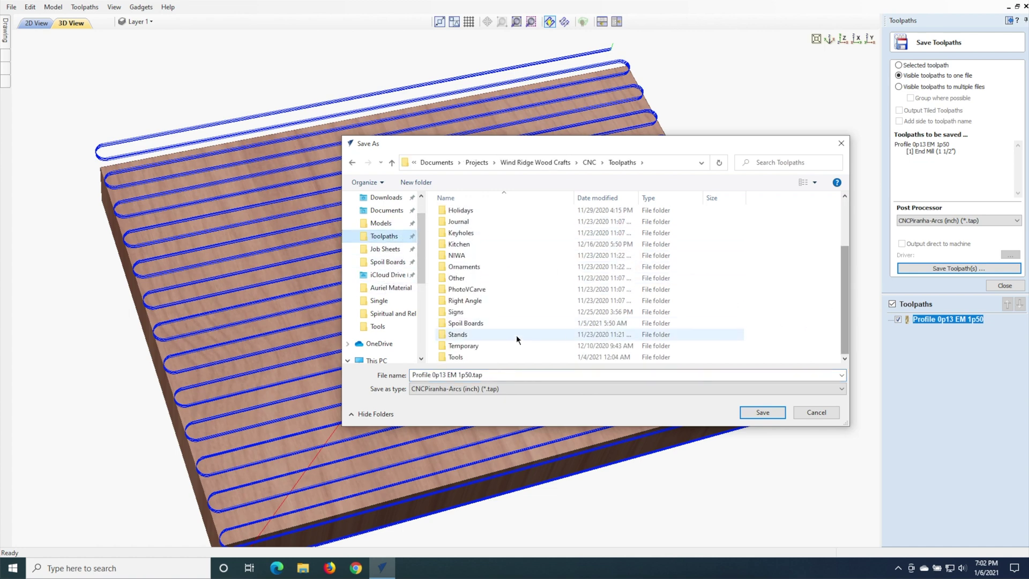
left_click(460, 324)
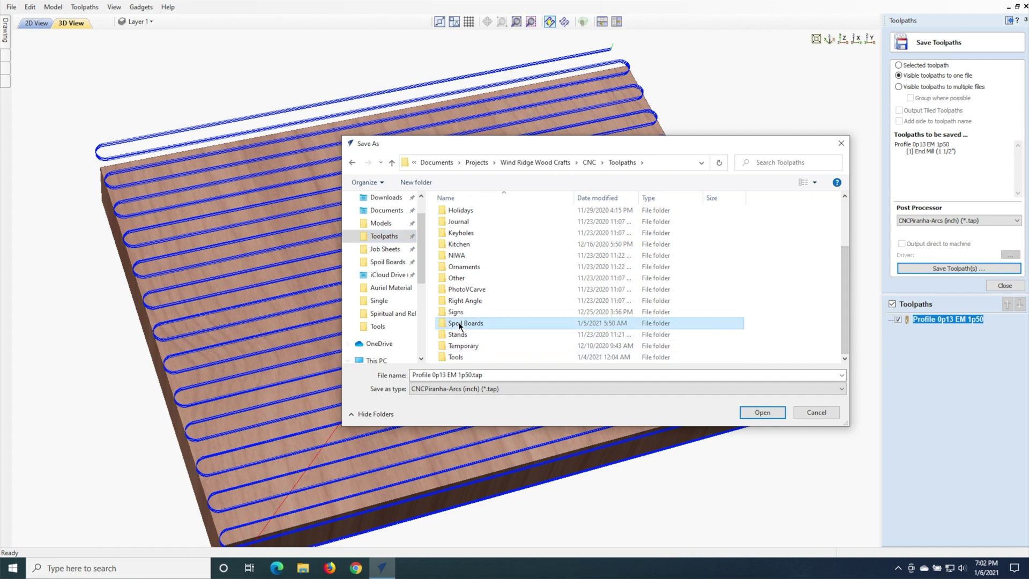
double_click(460, 324)
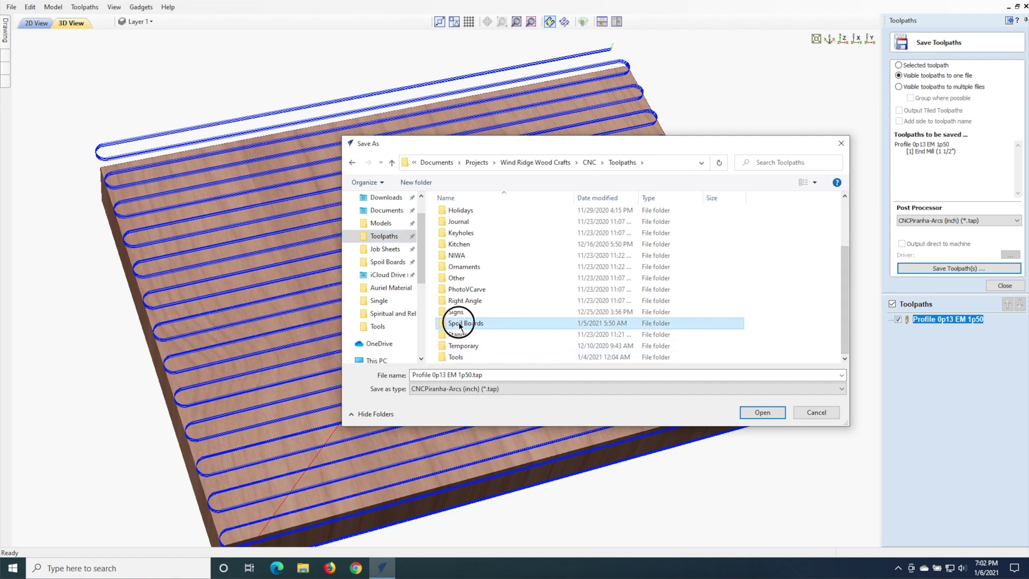
Step: Create nested folders 'SB 12 09' and 'Material' and save the toolpath file there
left_click(420, 182)
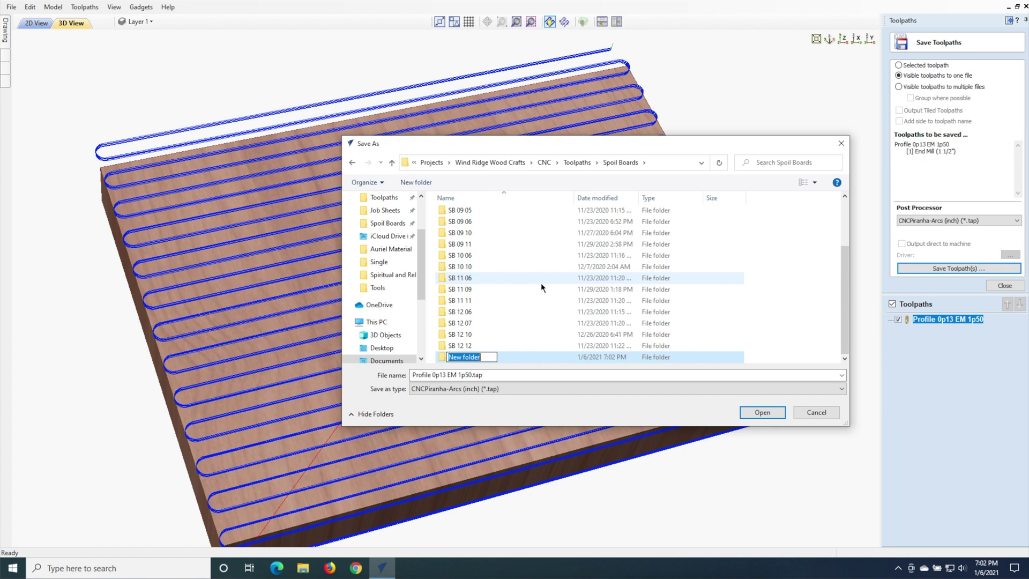
type("SB 12")
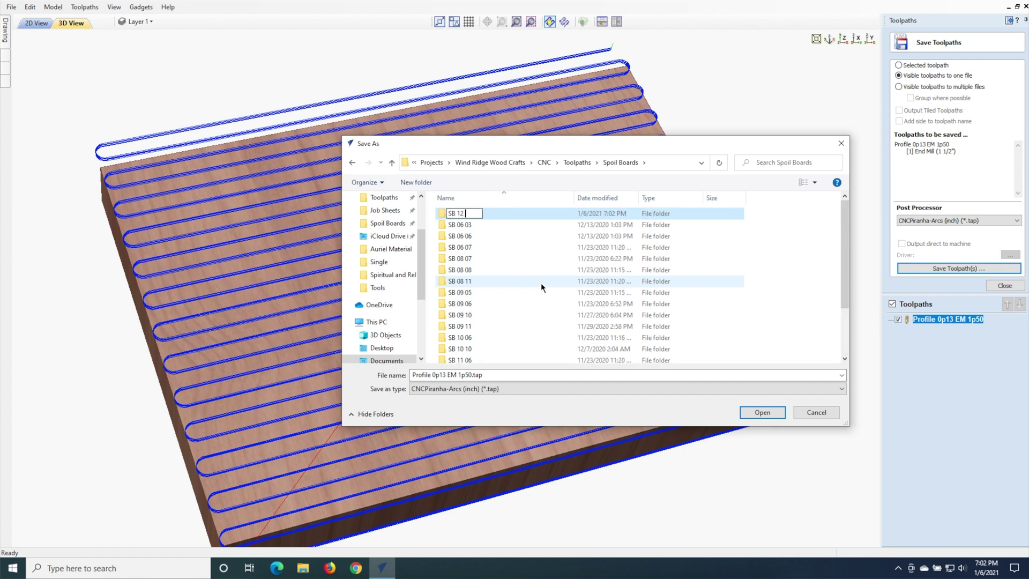
type(" 09")
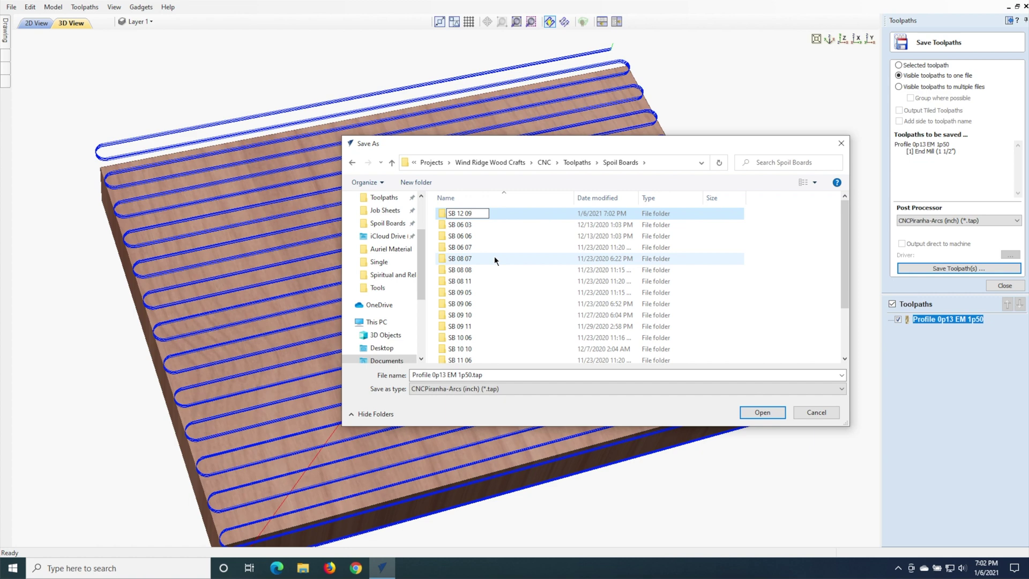
key("Return")
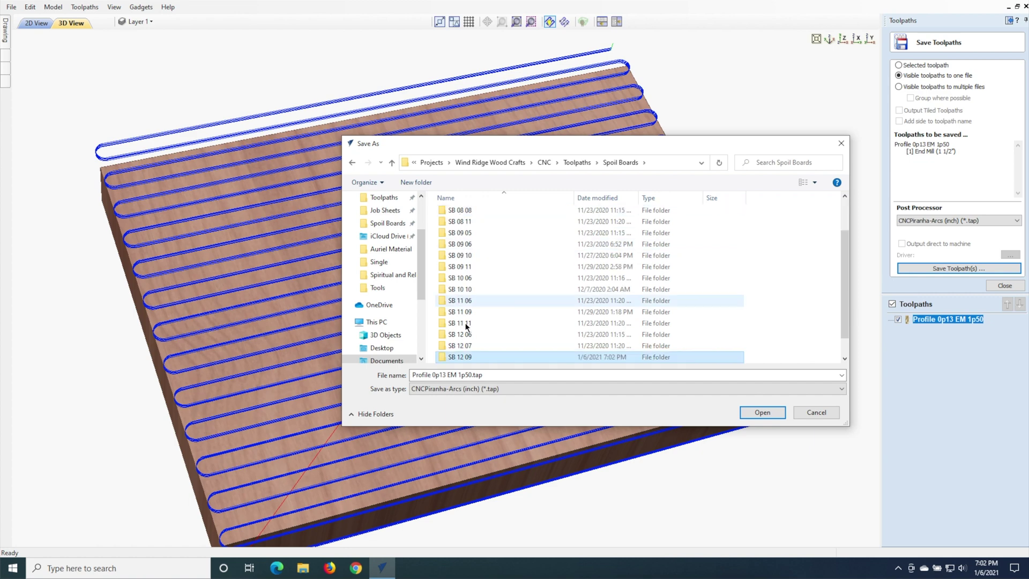
double_click(461, 357)
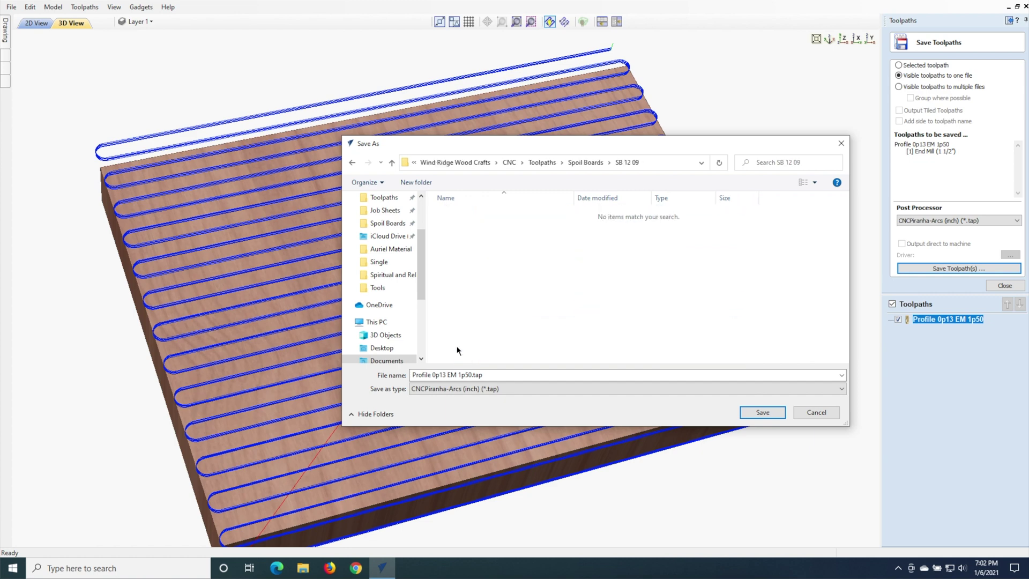
left_click(416, 182)
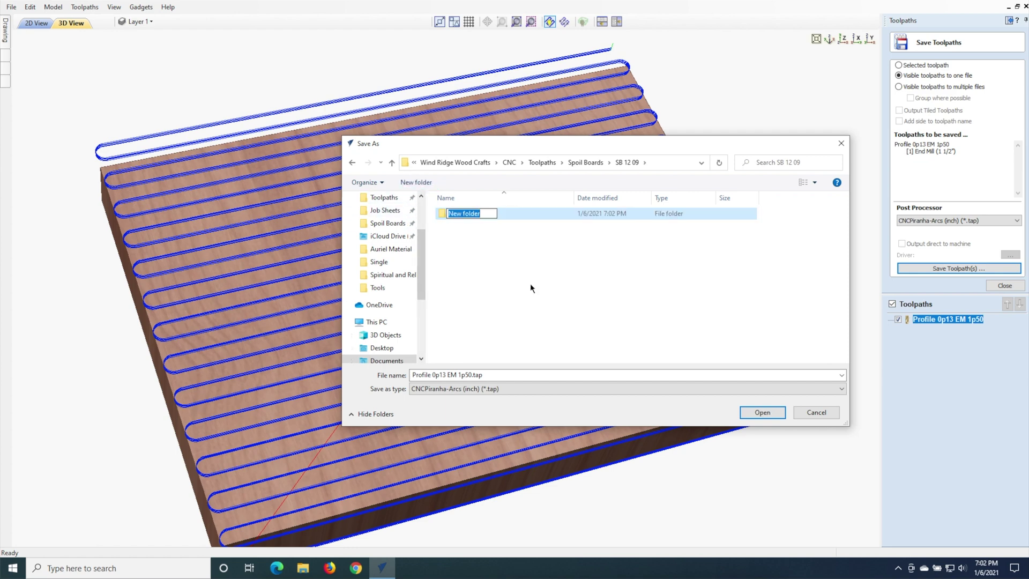
type("Material")
key("Return")
left_click(460, 215)
double_click(459, 214)
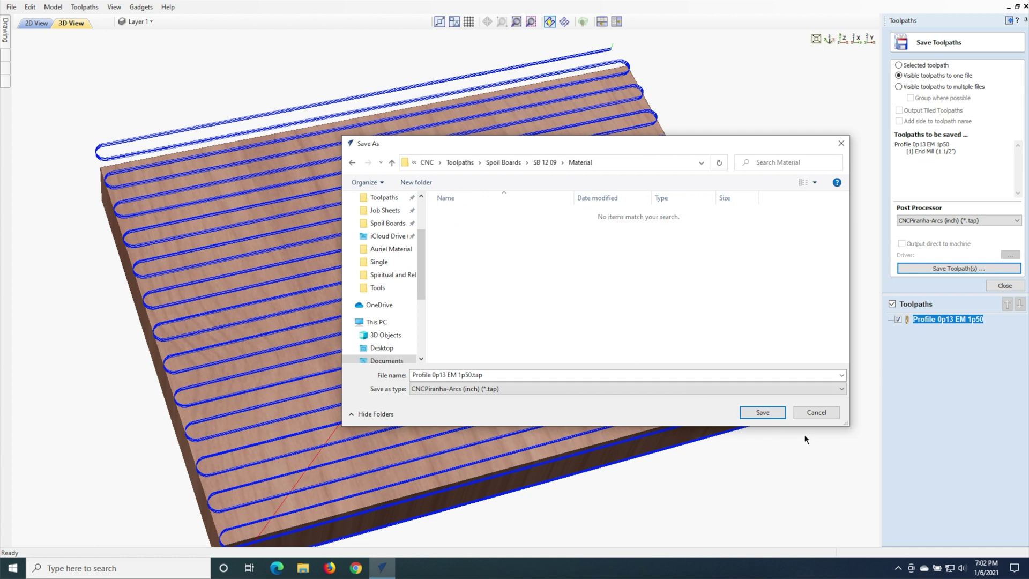
left_click(763, 413)
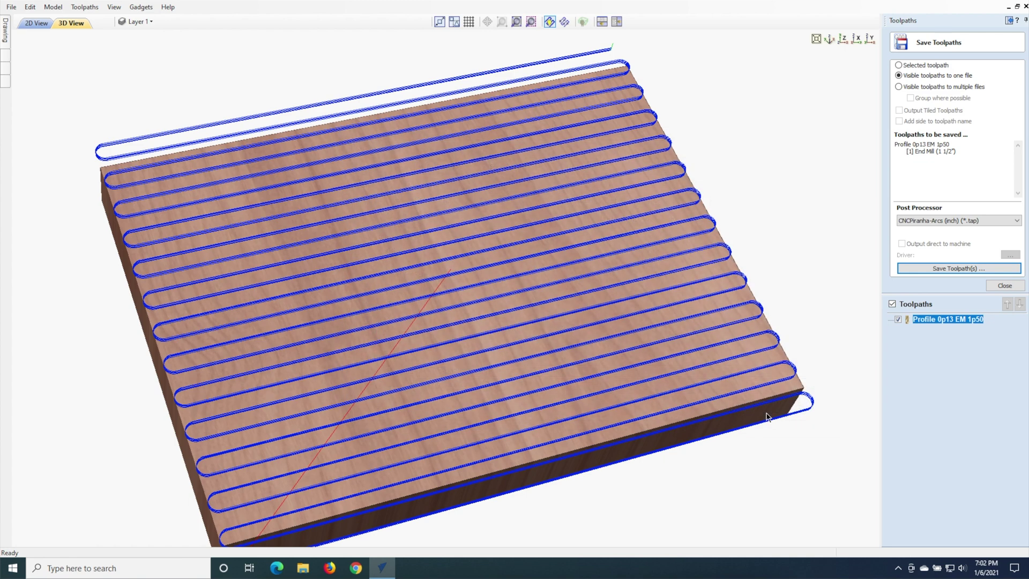
Step: Start saving the project and browse to Models\Wind Ridge Wood Crafts\Spoil Boards
left_click(1017, 287)
left_click(1012, 19)
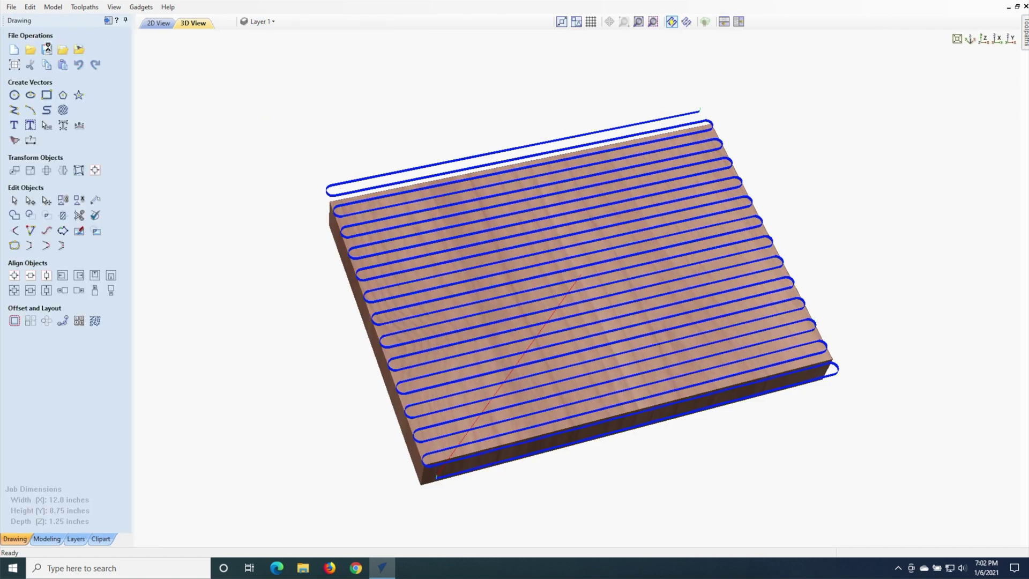
left_click(47, 49)
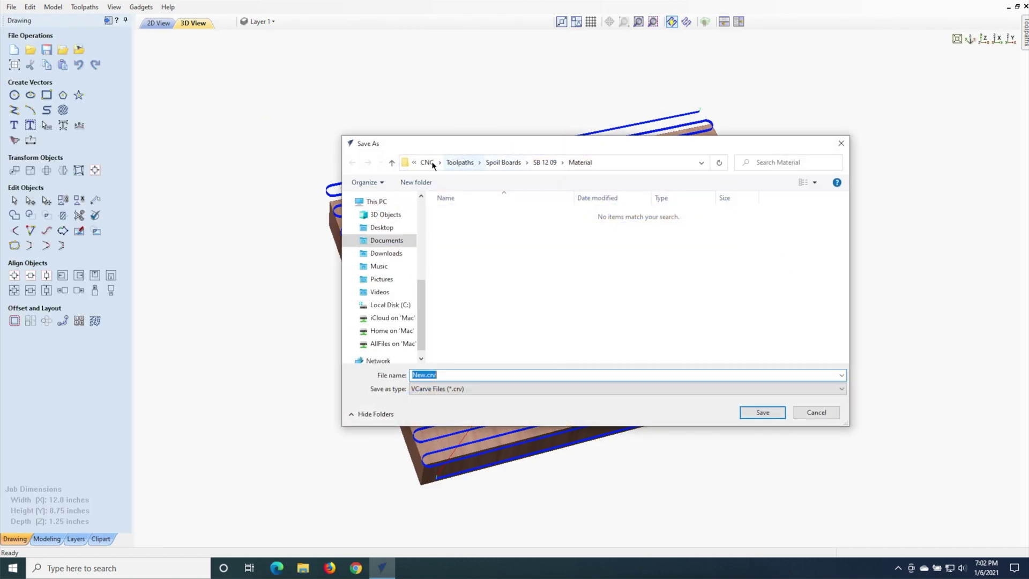
left_click(427, 162)
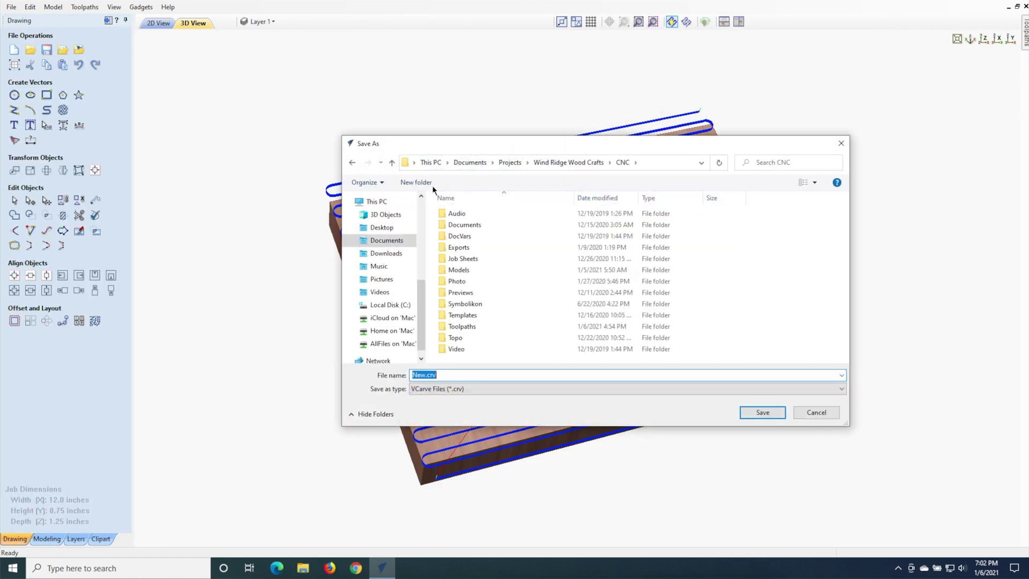
double_click(460, 271)
left_click(847, 346)
left_click(845, 349)
left_click(511, 358)
double_click(511, 358)
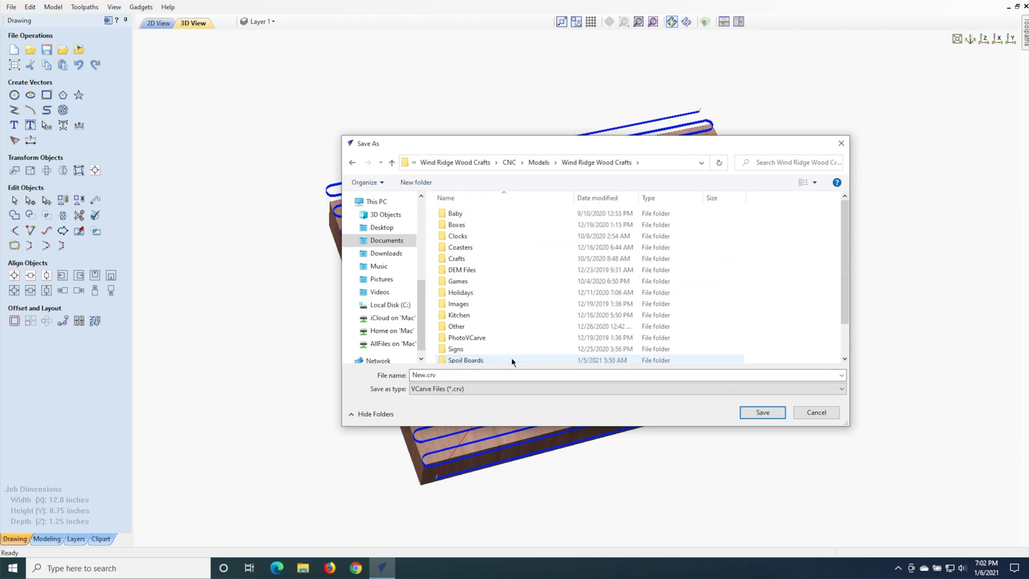
double_click(477, 361)
Step: Save the job as 'Spoil 12x09 Material'
double_click(455, 374)
type("Spoi")
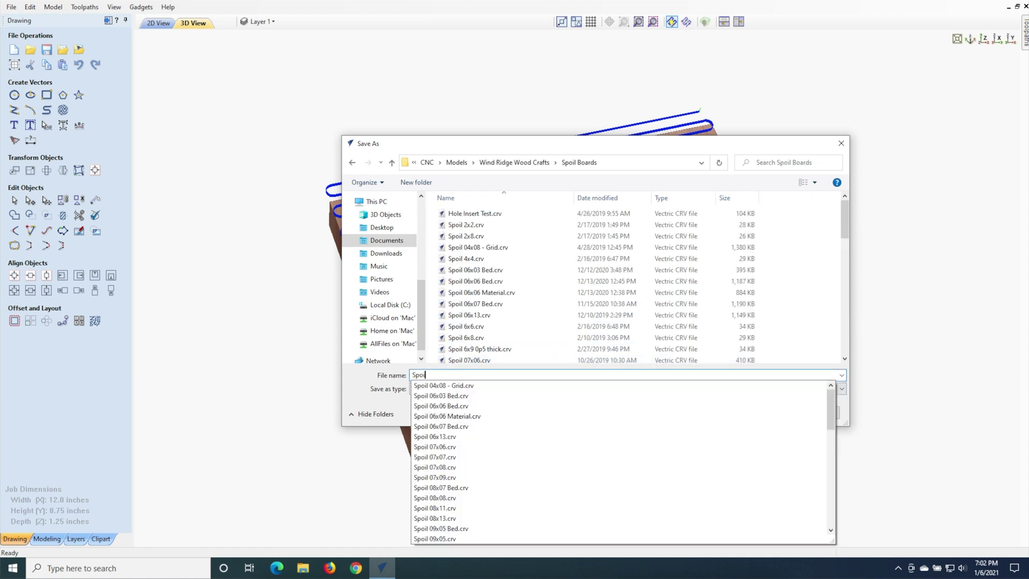
type("l 12x09")
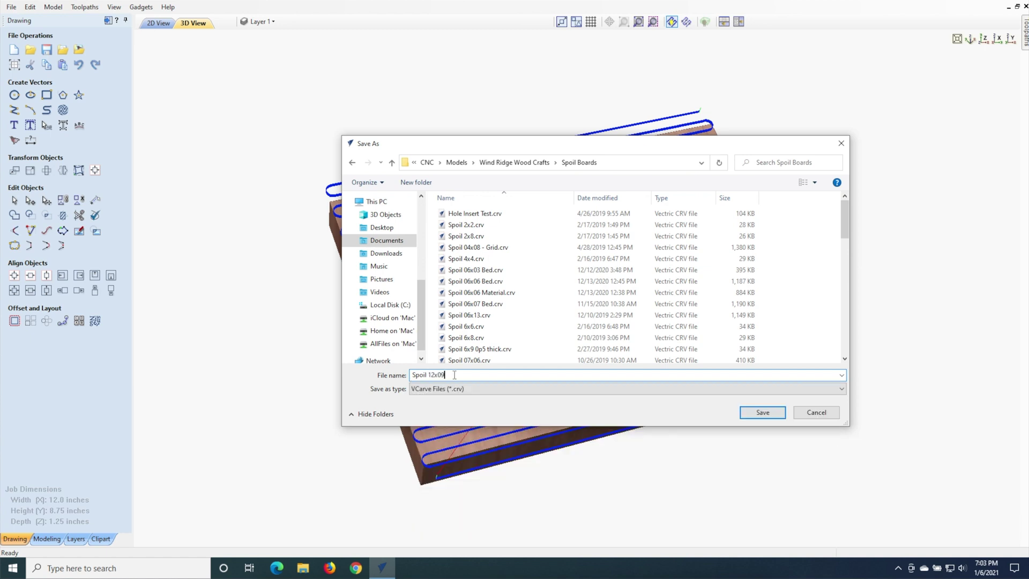
type(" Material")
key("Return")
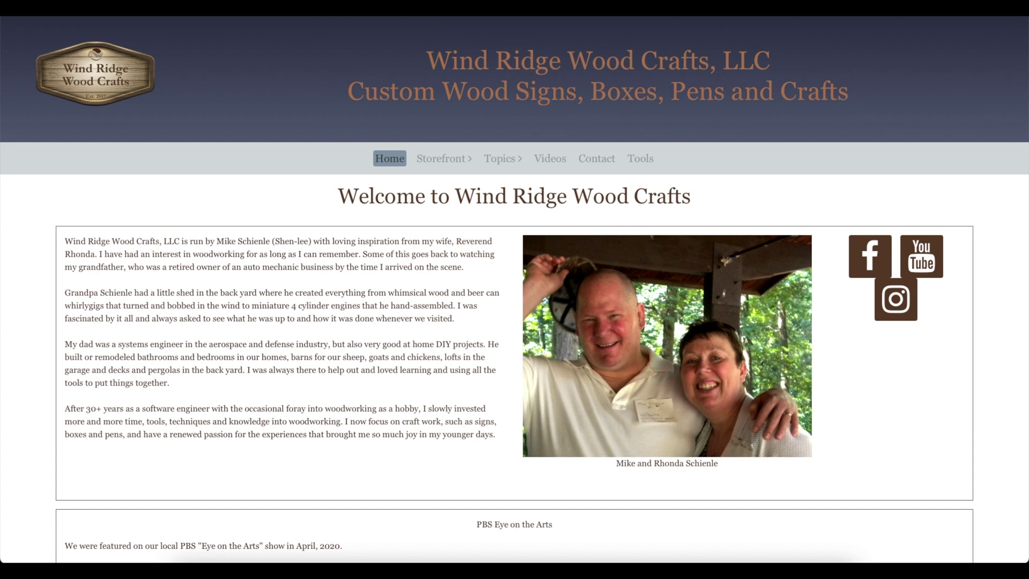
Step: Open the CNC Slab Flattener page from the site's Topics menu
mouse_move(501, 160)
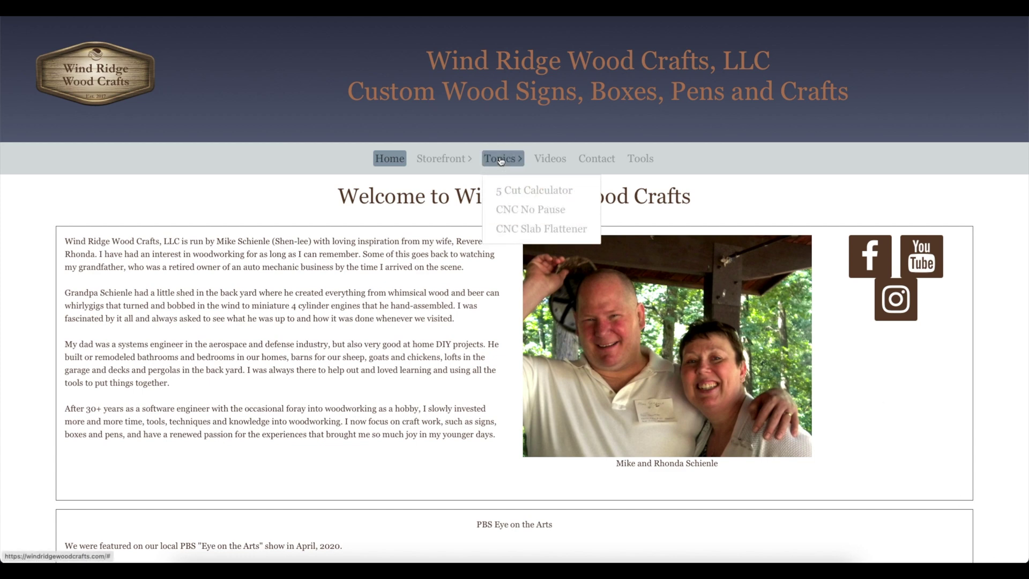
left_click(507, 230)
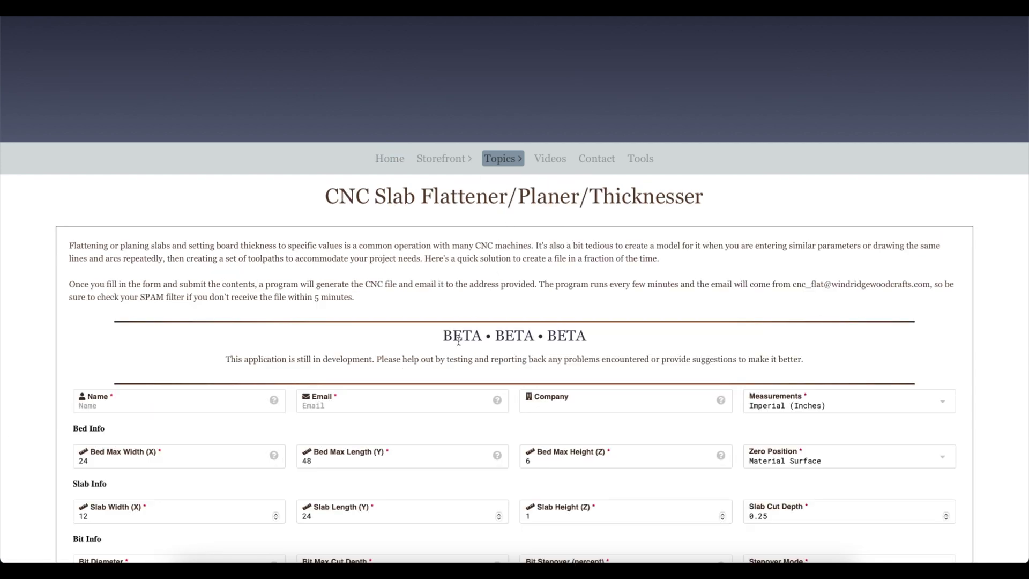
Step: Scroll down to the form and enter the contact's full name in the Name field
left_click_drag(443, 337, 563, 338)
left_click(564, 339)
scroll(565, 340, "down", 4)
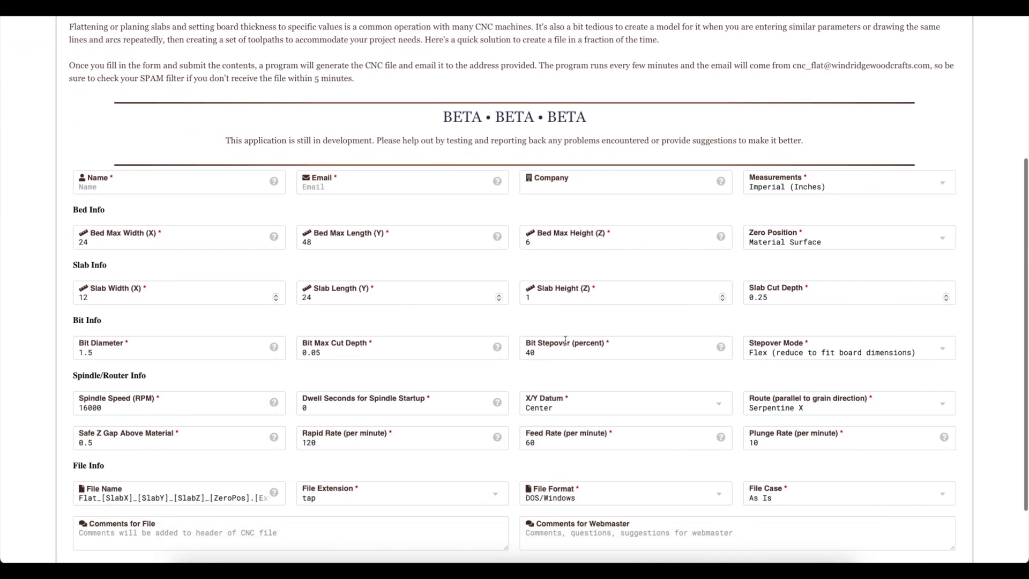
scroll(566, 343, "down", 2)
left_click(161, 107)
Step: Fill in the contact's e-mail from the autofill suggestion and the company, keeping Imperial (Inches)
key("Tab")
type("mike")
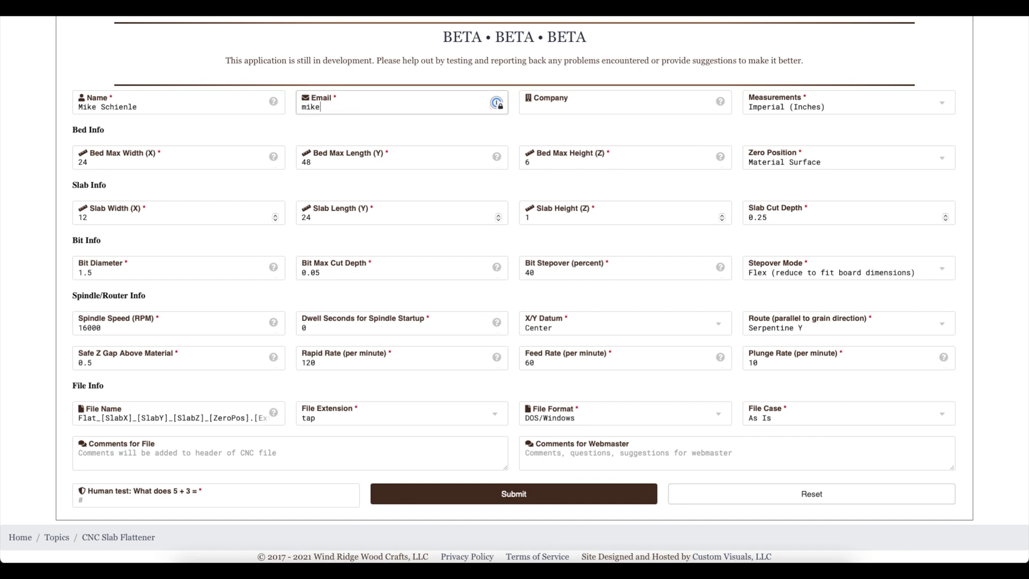
left_click(339, 125)
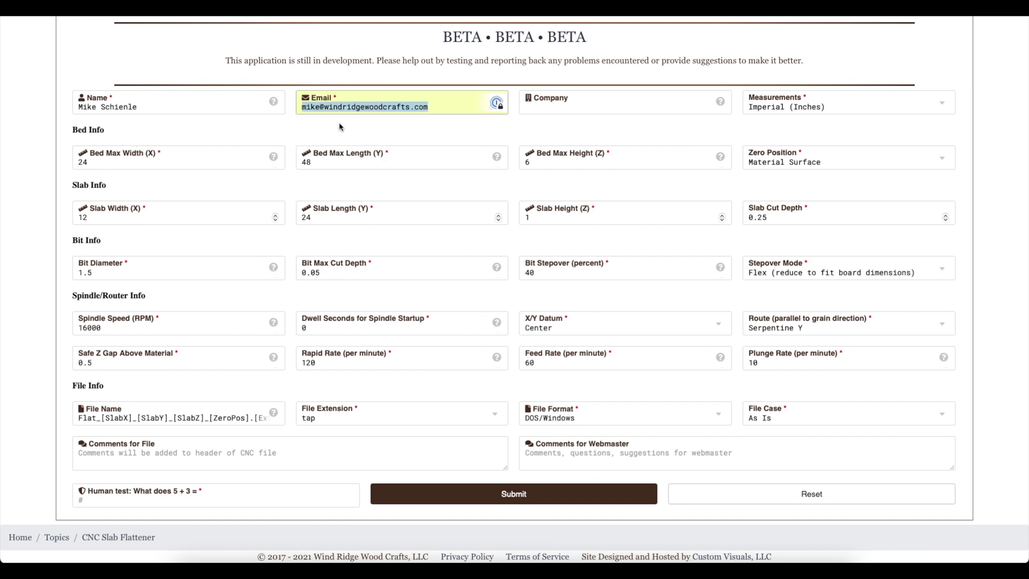
left_click(580, 107)
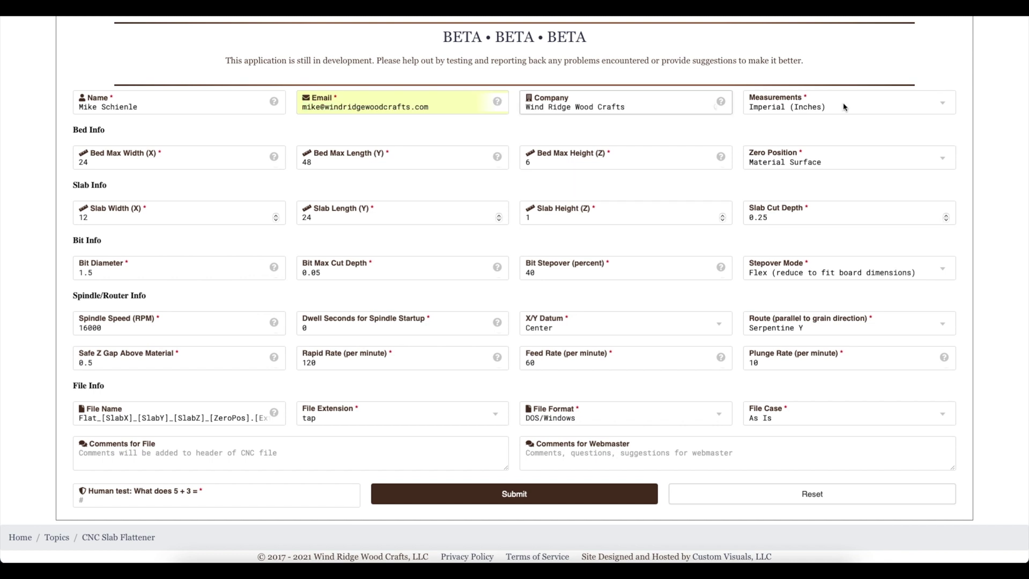
left_click(852, 107)
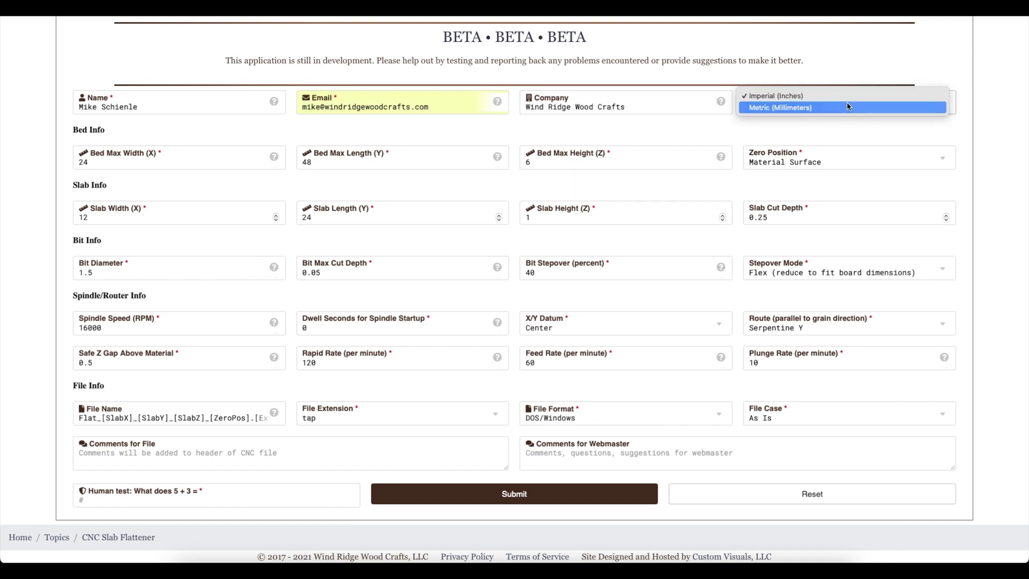
left_click(850, 95)
Step: Set bed max width 12 and length 13, keeping Material Surface as zero position
left_click(198, 165)
key("BackSpace")
key("BackSpace")
type("12")
key("Tab")
type("13")
key("Tab")
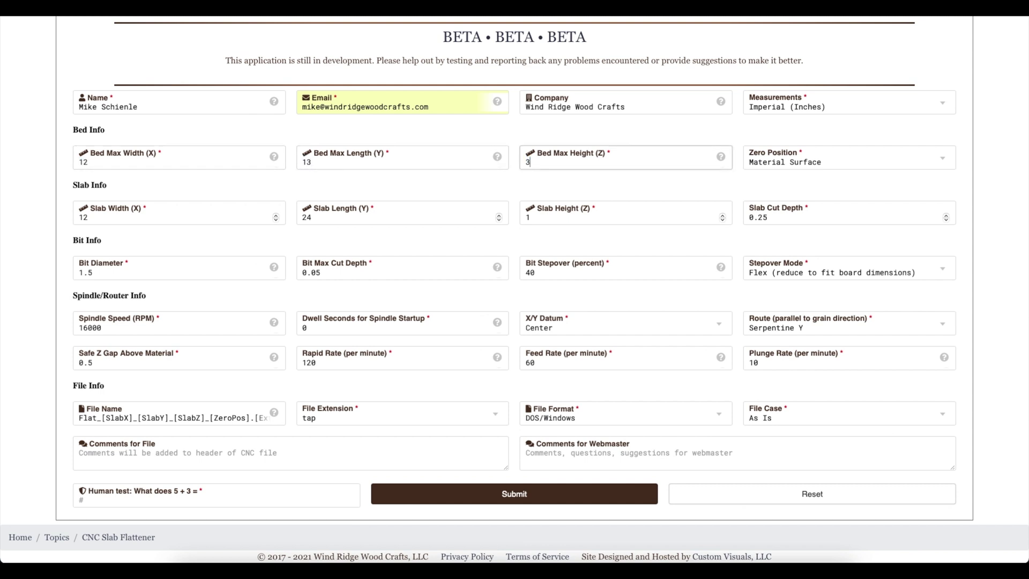
key("Tab")
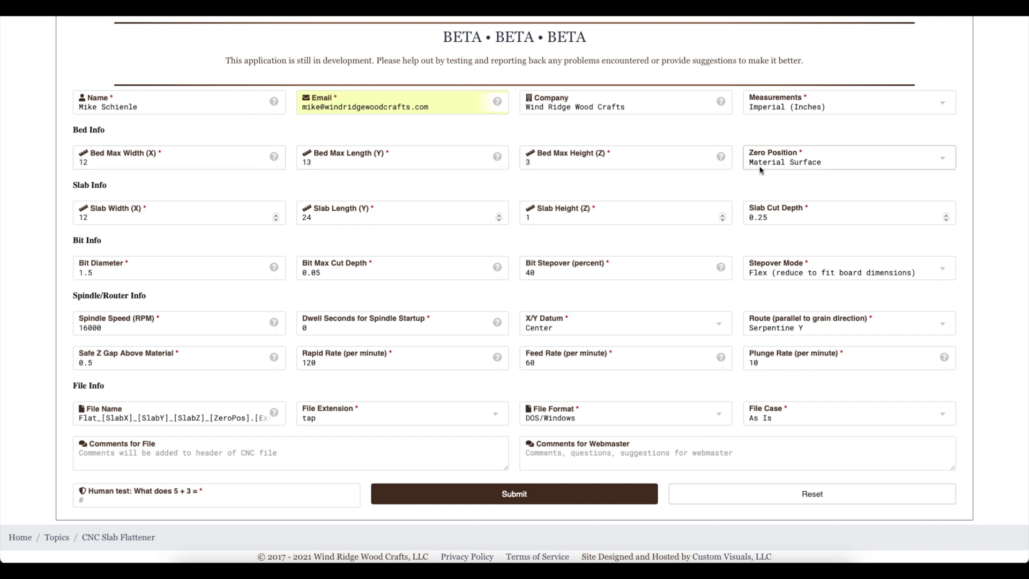
left_click(760, 167)
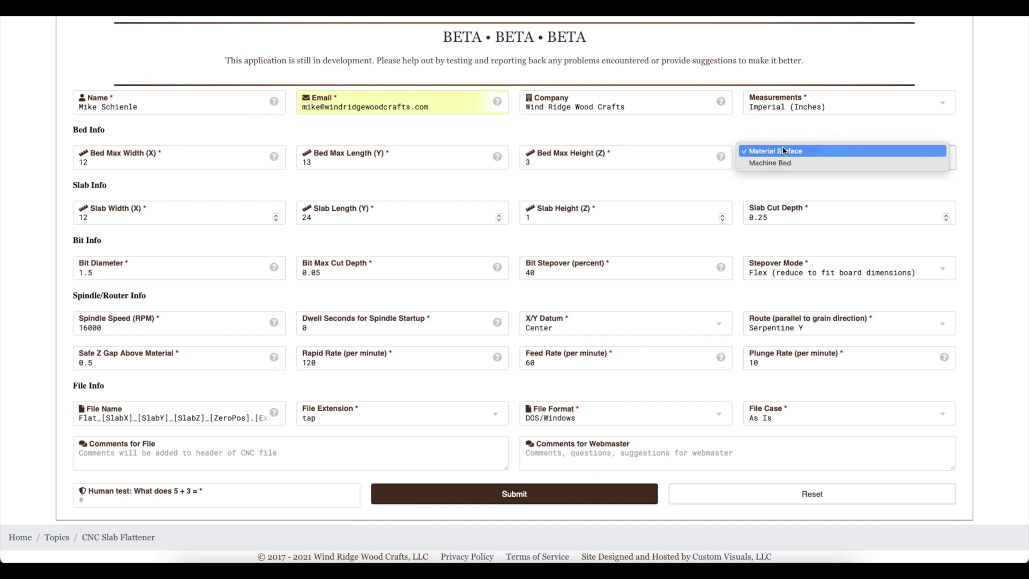
left_click(780, 151)
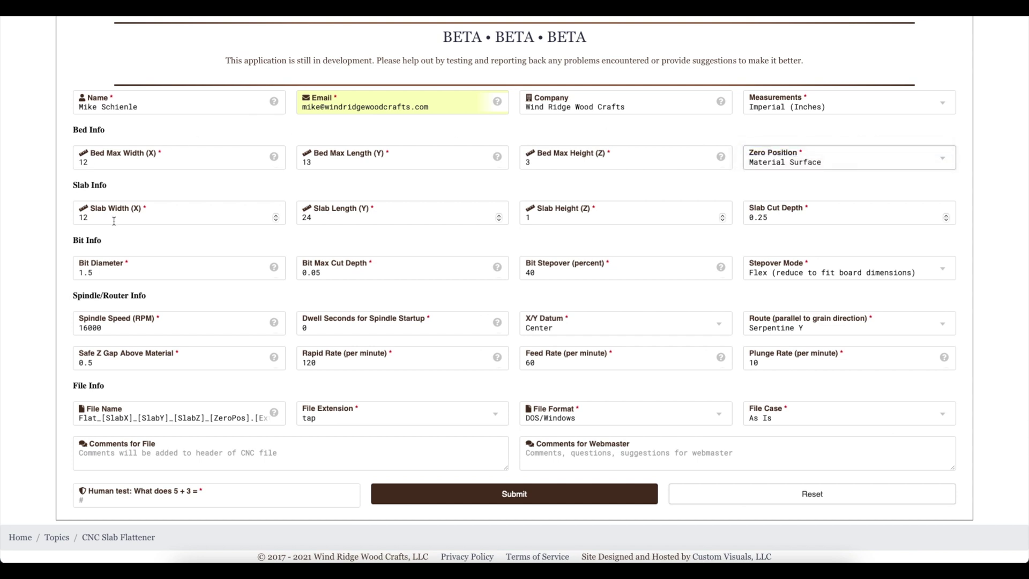
Step: Enter the slab dimensions 8.75 and 1.25 and a cut depth beginning with 0
key("Tab")
key("Tab")
type("8.75")
key("Tab")
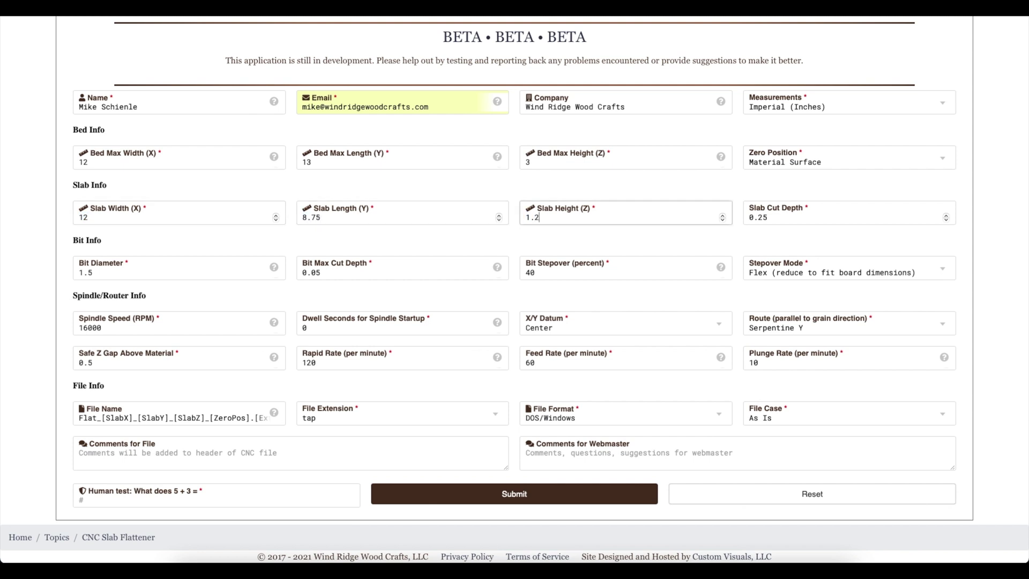
type("1.25")
key("Tab")
type("0.")
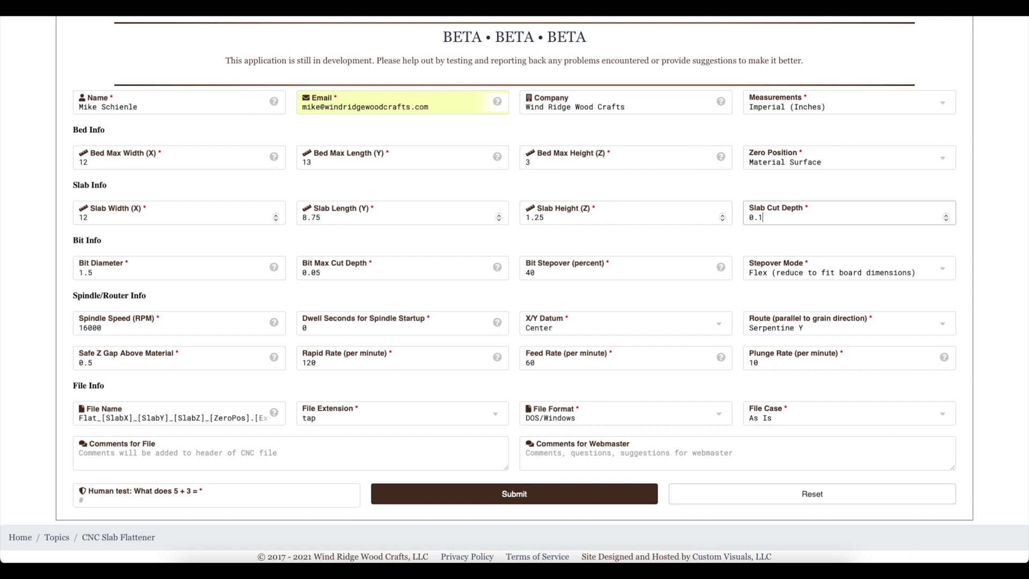
Step: Set bit max cut depth 0.03 and stepover 25%, keeping Flex stepover mode
key("Tab")
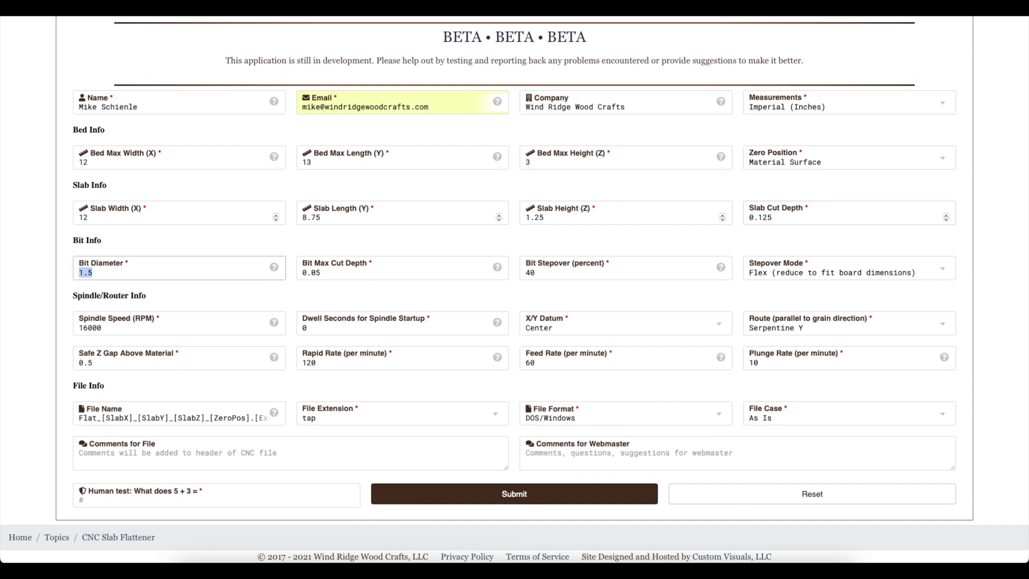
key("Tab")
type("0.03")
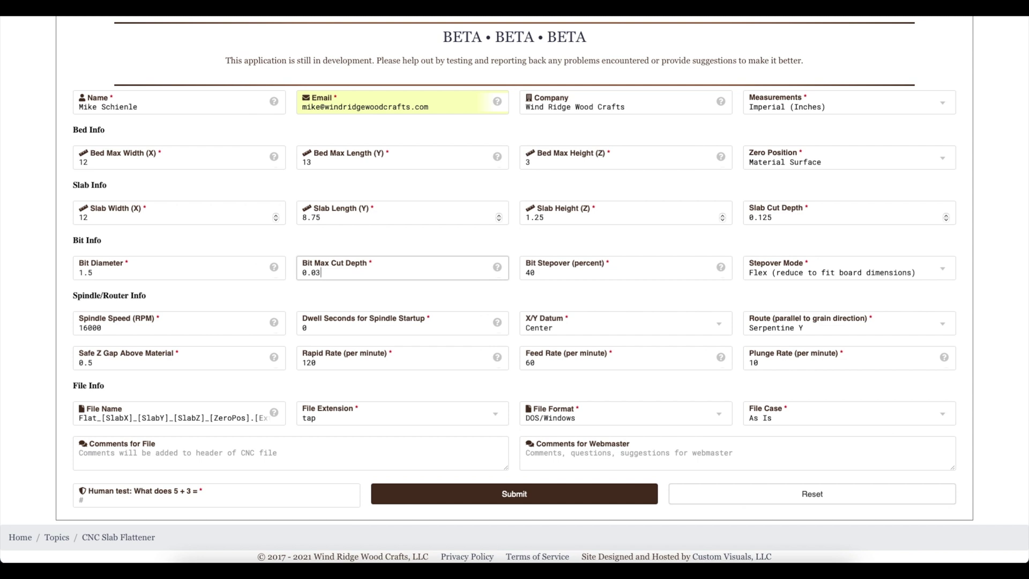
key("Tab")
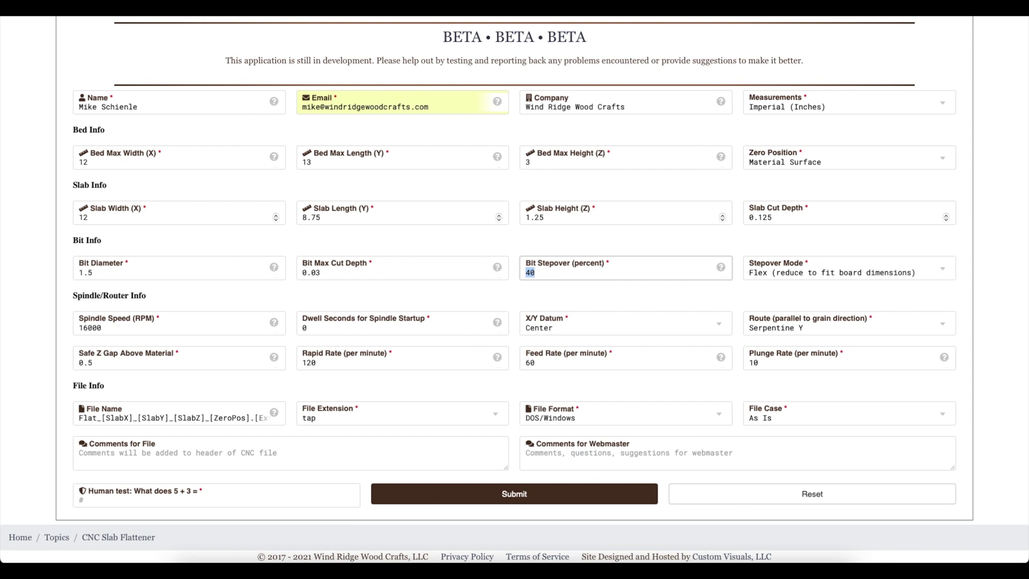
type("25")
key("Tab")
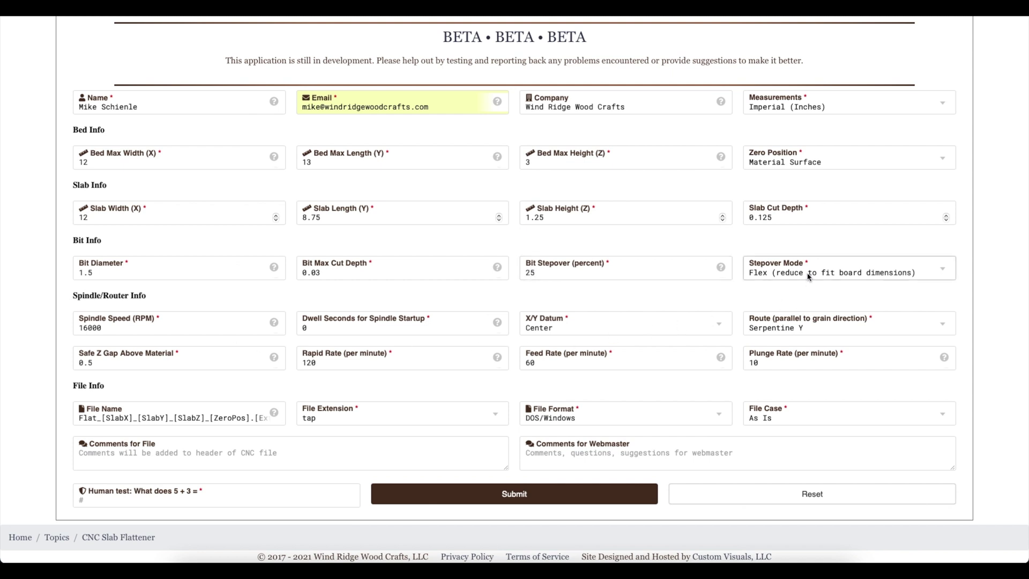
left_click(809, 275)
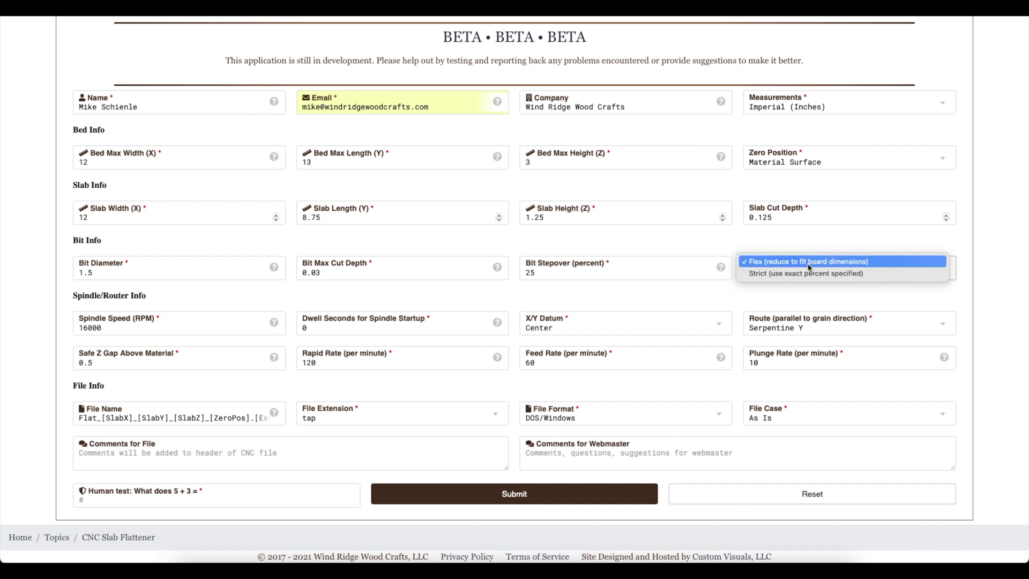
left_click(806, 261)
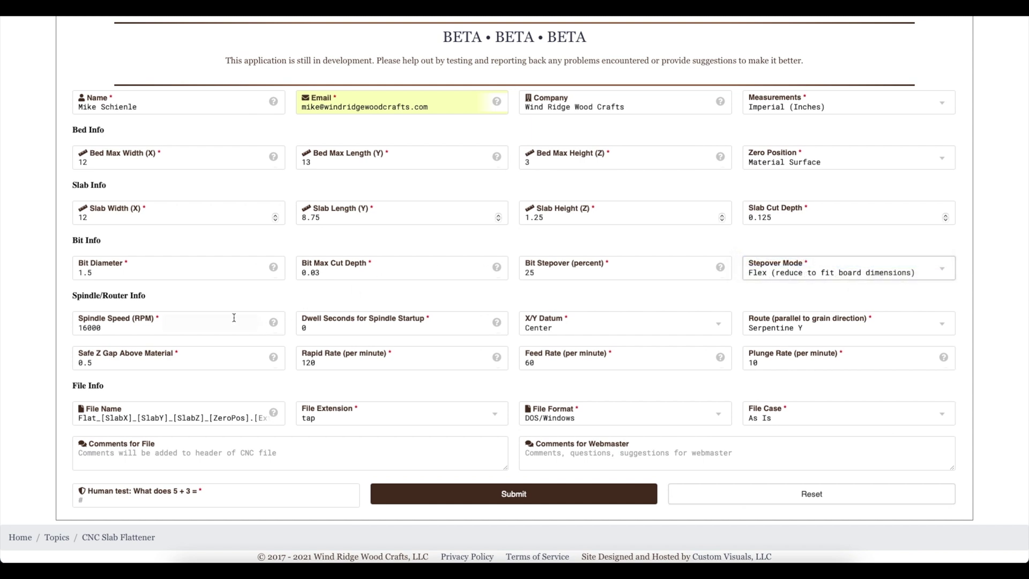
Step: Keep the spindle and dwell values, datum at Center, and route the serpentine passes along X
left_click(199, 327)
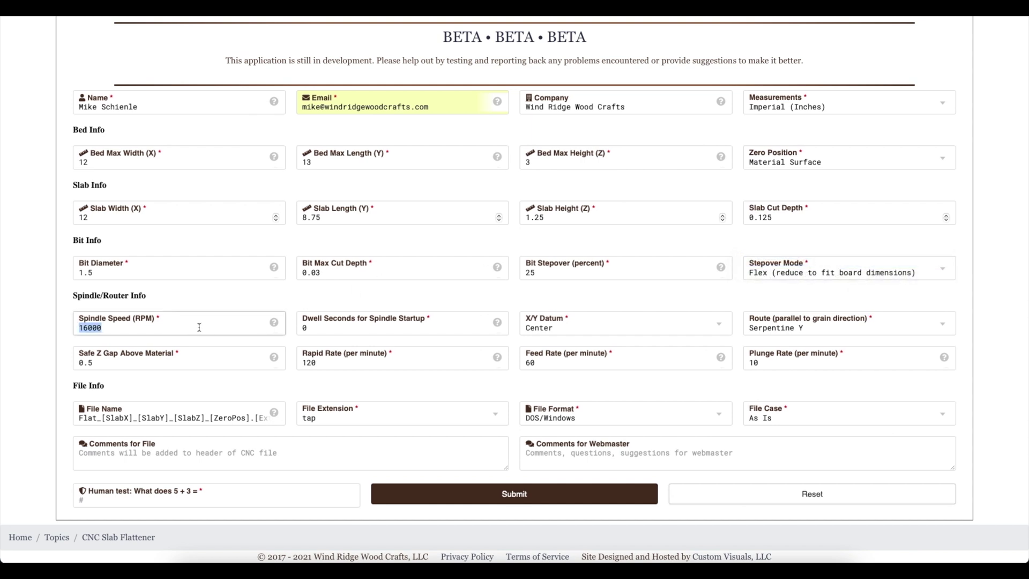
key("Tab")
key("Tab")
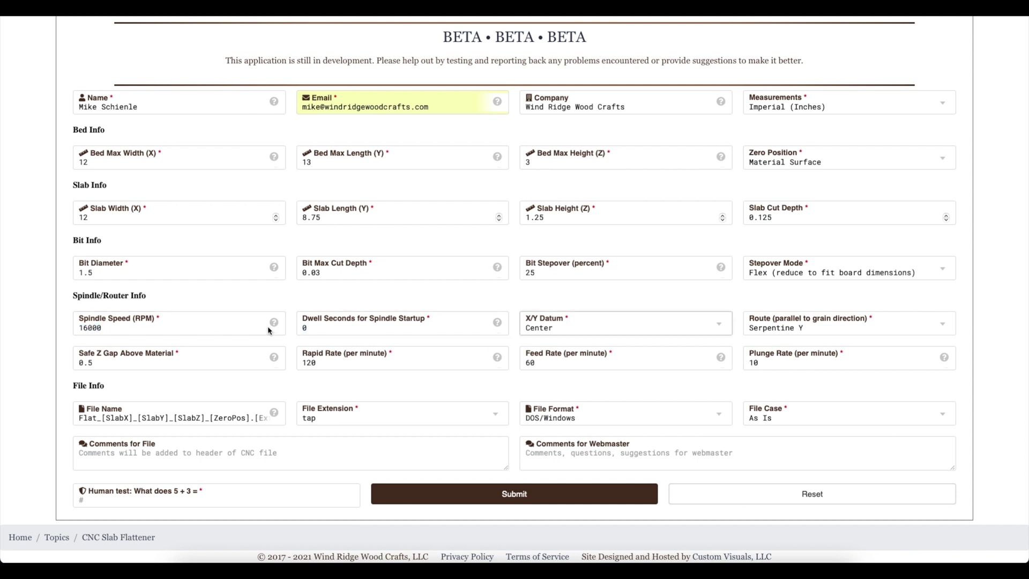
left_click(584, 327)
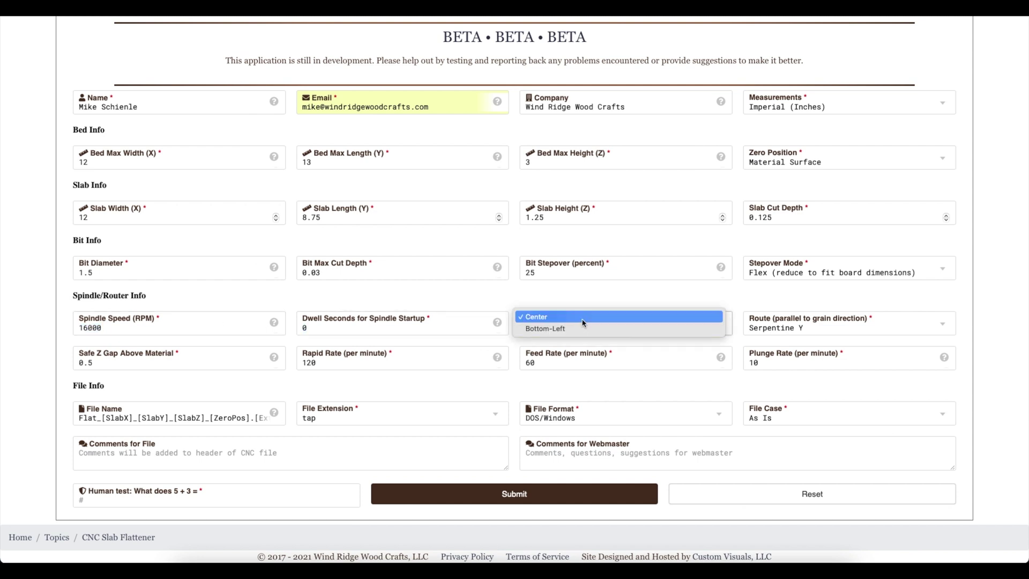
left_click(583, 317)
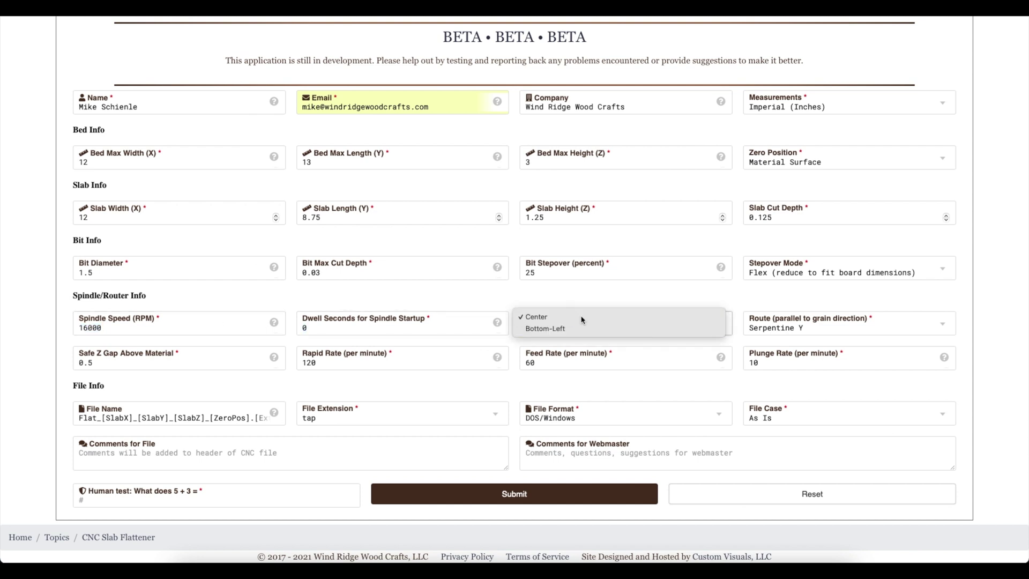
left_click(830, 331)
left_click(822, 305)
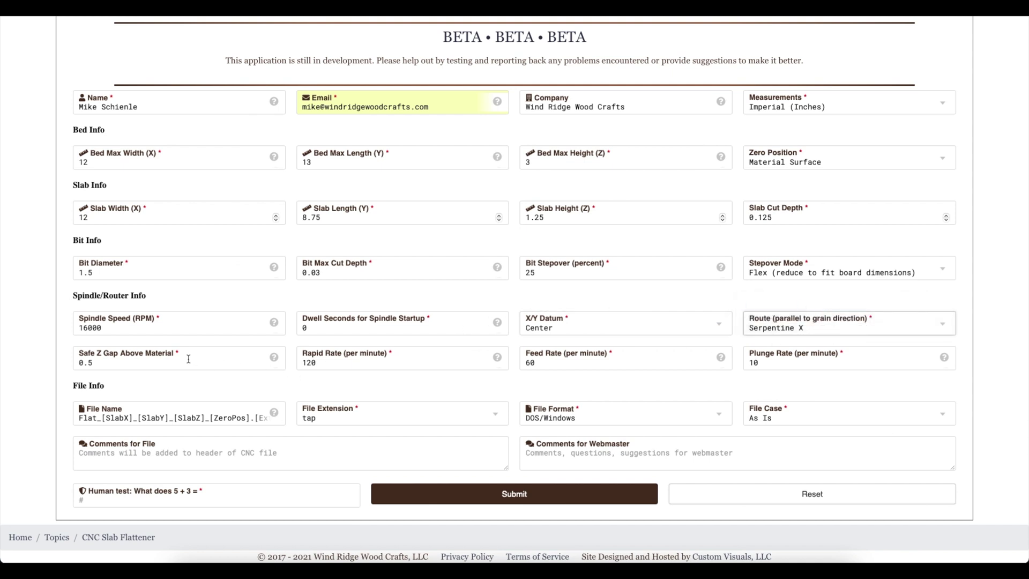
Step: Set feed rate 5 and plunge rate 5, keeping the default file name
key("Tab")
key("Tab")
key("Tab")
type("5")
key("Tab")
type("5")
key("Tab")
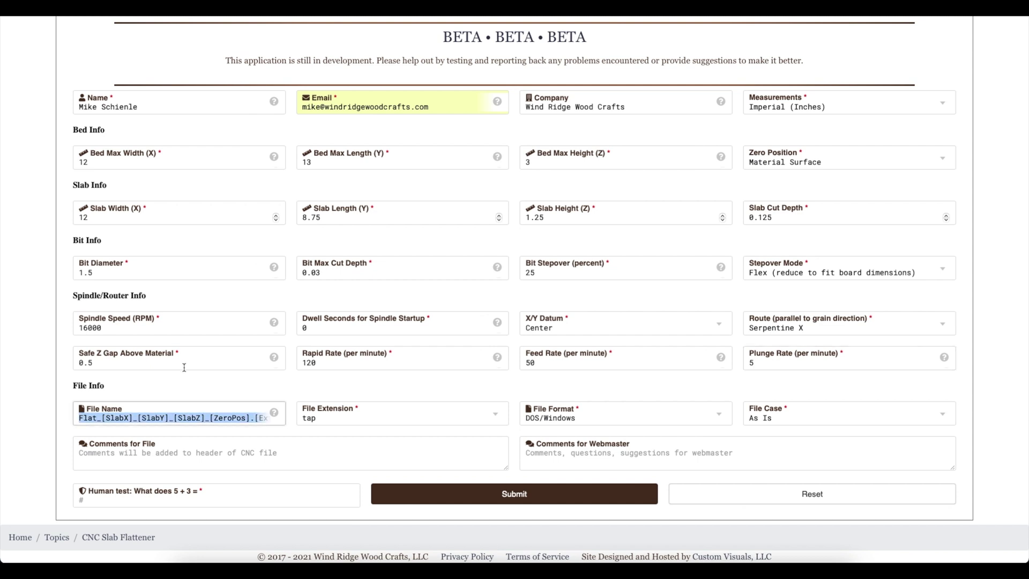
key("Tab")
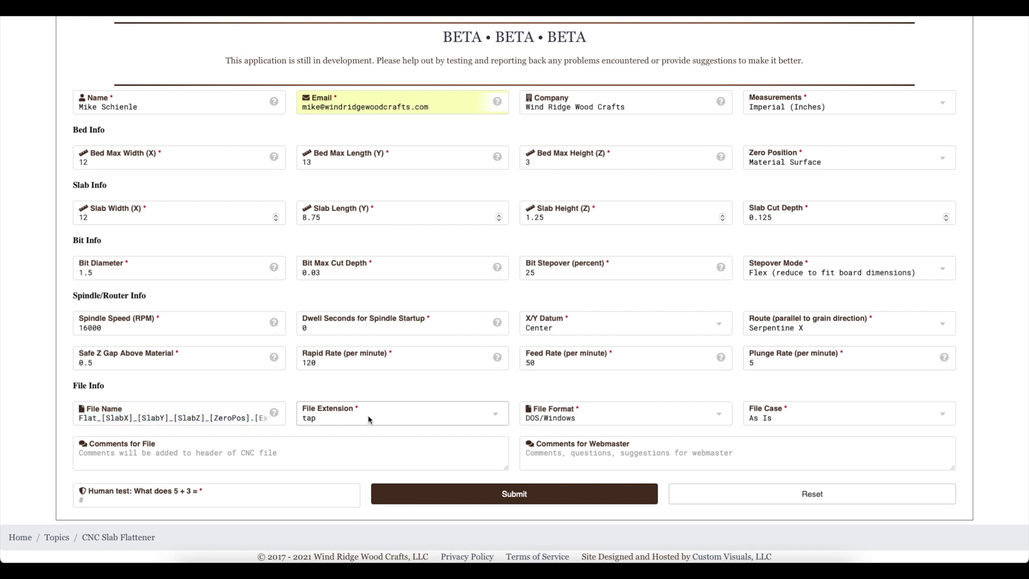
Step: Keep tap extension, DOS/Windows format and As Is file name case, and start the file comment
left_click(369, 419)
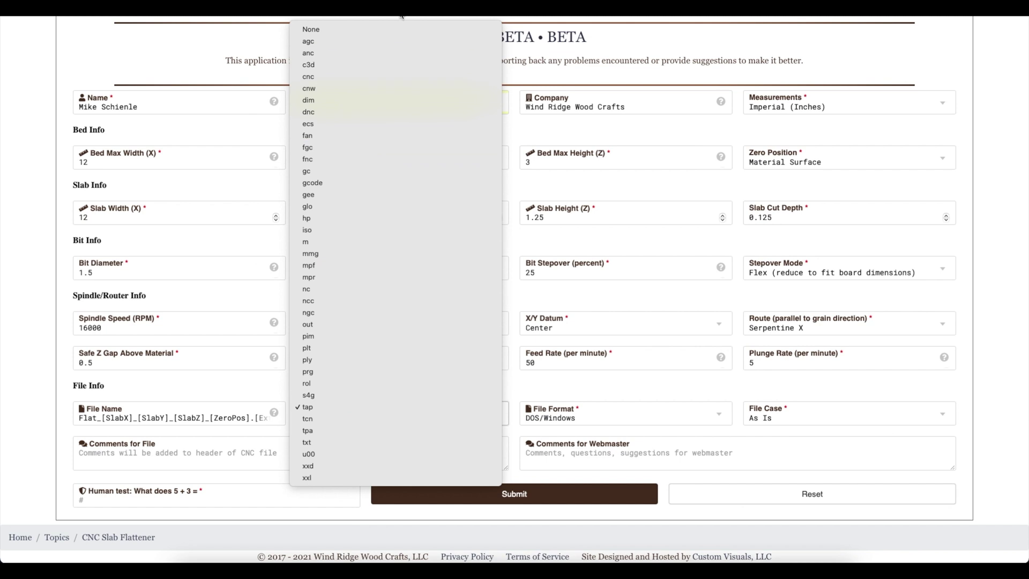
left_click(363, 411)
left_click(608, 422)
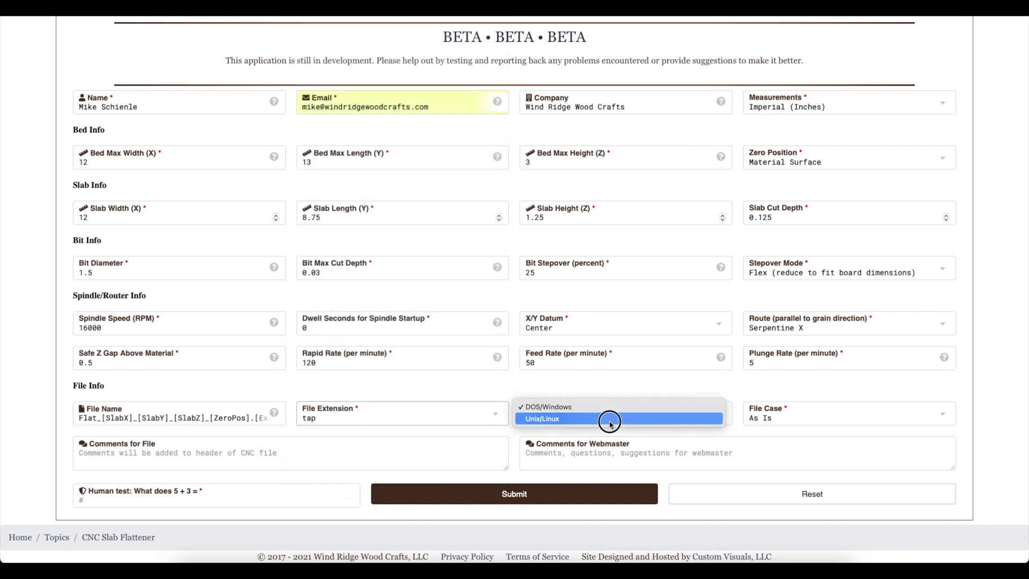
left_click(610, 407)
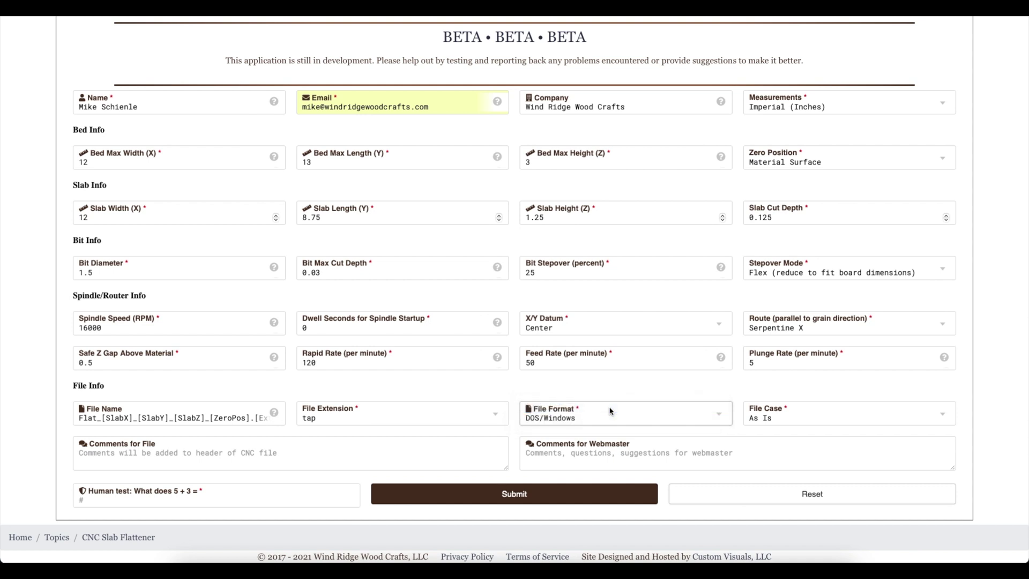
left_click(786, 422)
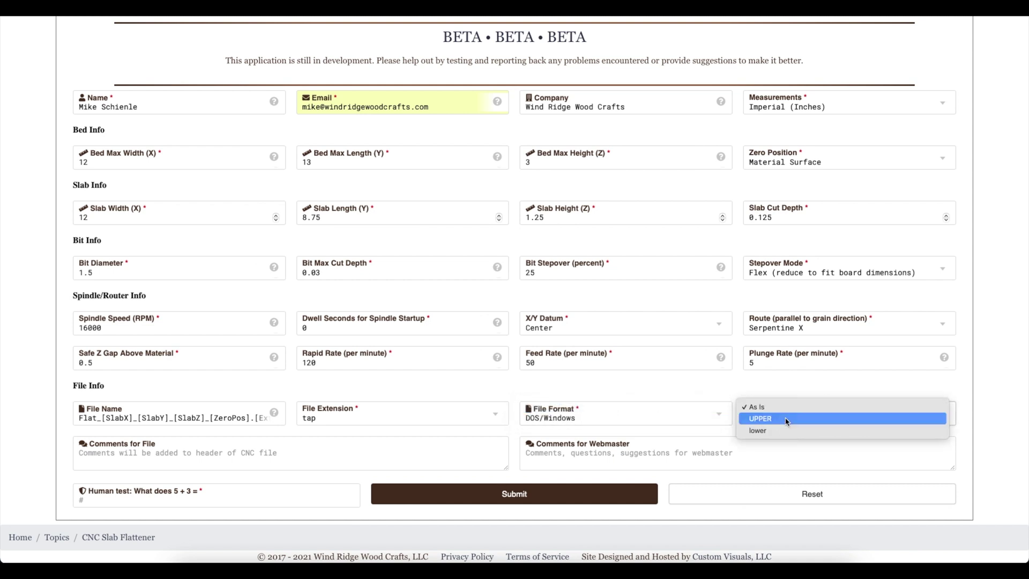
left_click(786, 409)
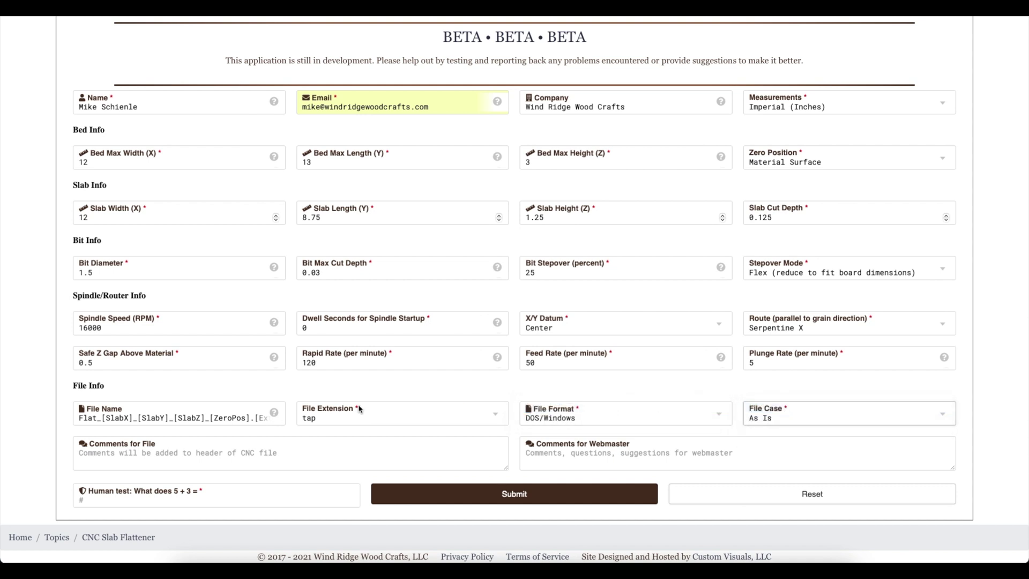
left_click(209, 459)
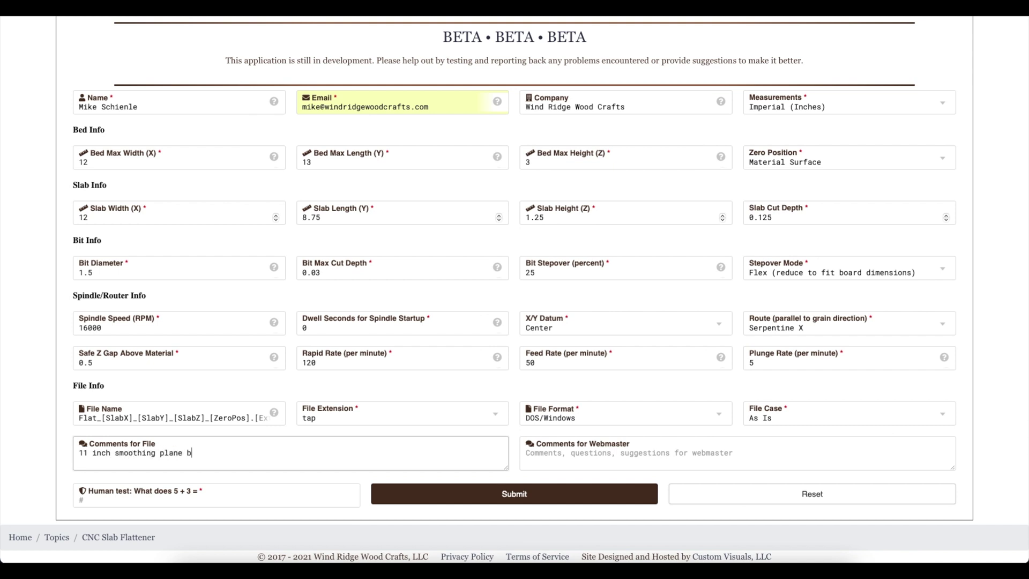
Step: Write 'Demo entries' for the webmaster, answer the human test, and submit the flattening request
left_click(590, 455)
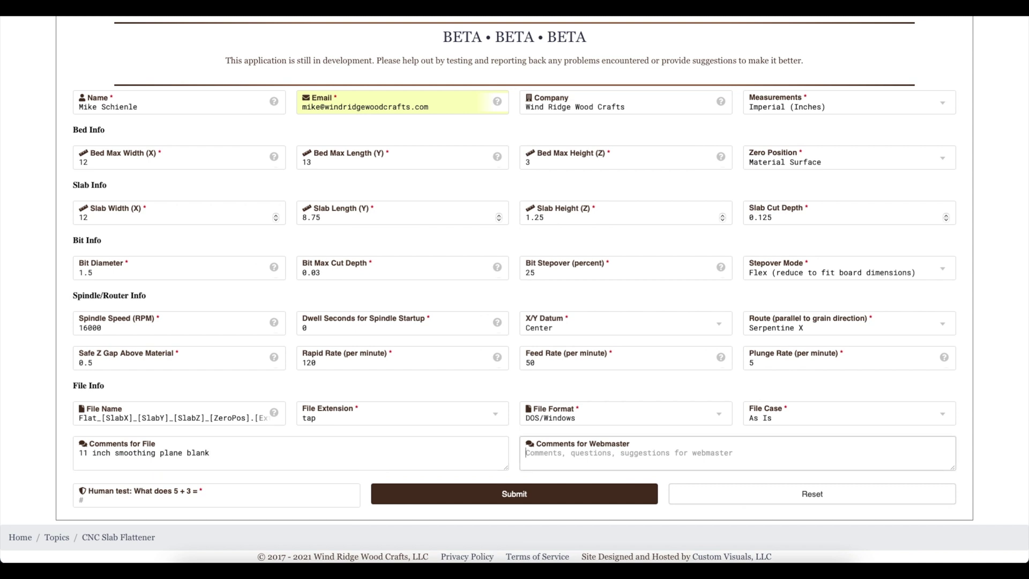
type("Demo entries")
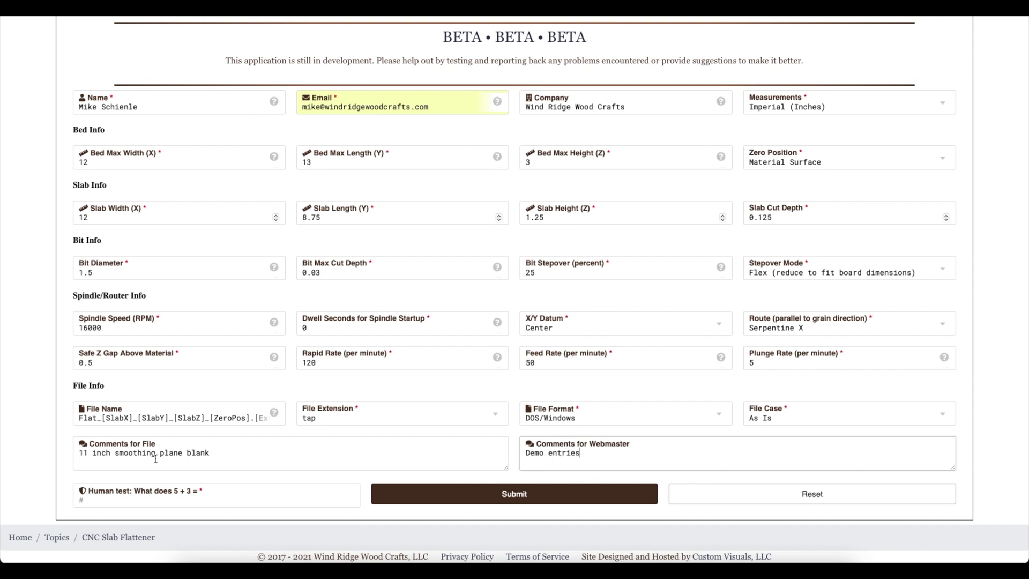
left_click(125, 500)
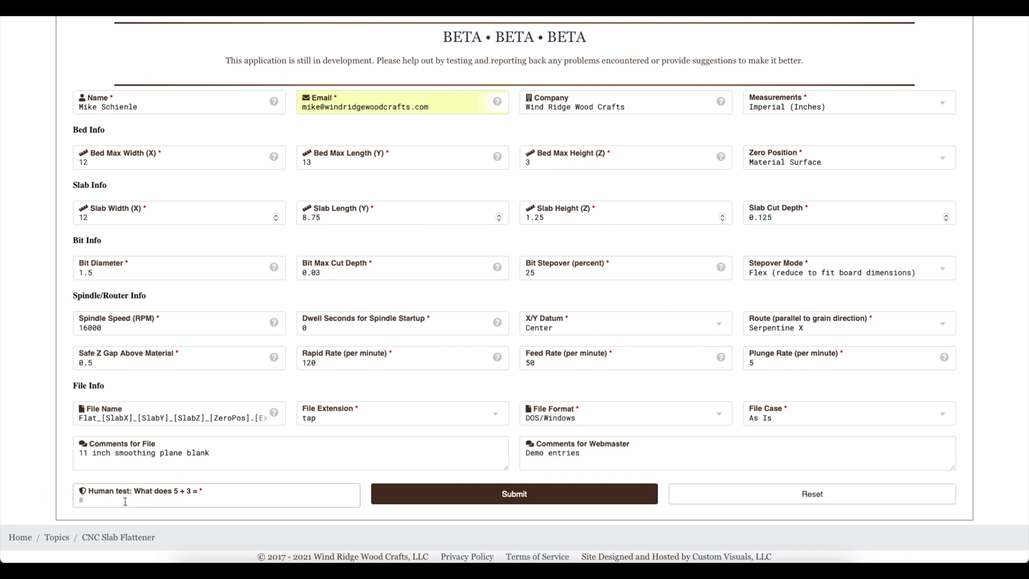
left_click(521, 500)
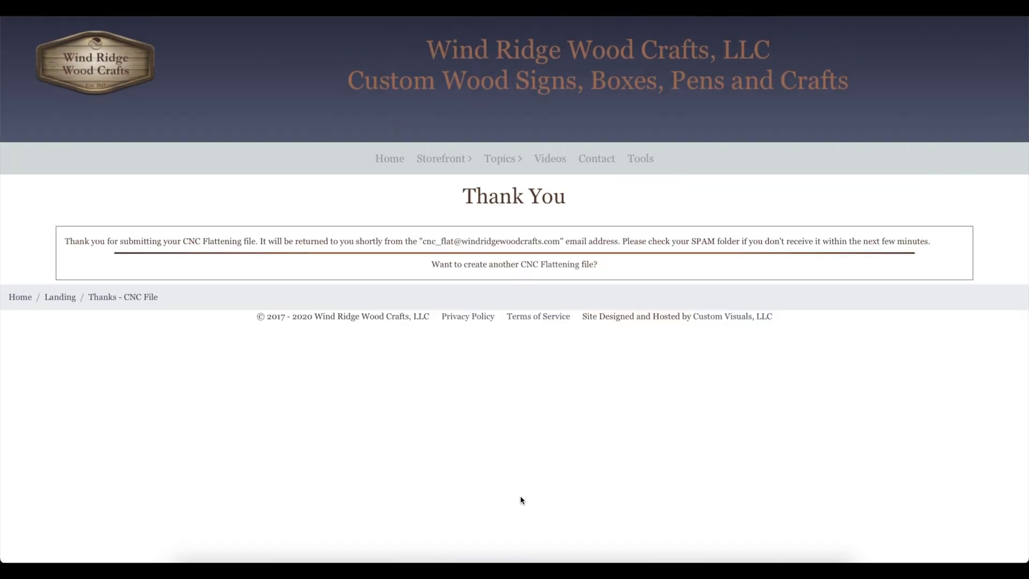
left_click(551, 265)
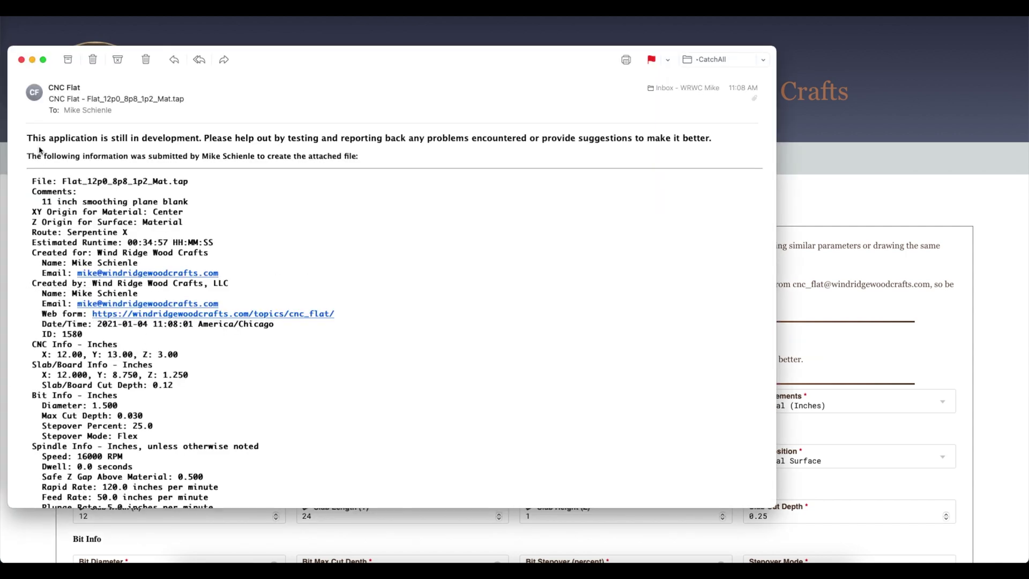
Step: Highlight the development notice and '11 inch smoothing plane blank' comment, then scroll to the attachment
left_click_drag(39, 137, 176, 139)
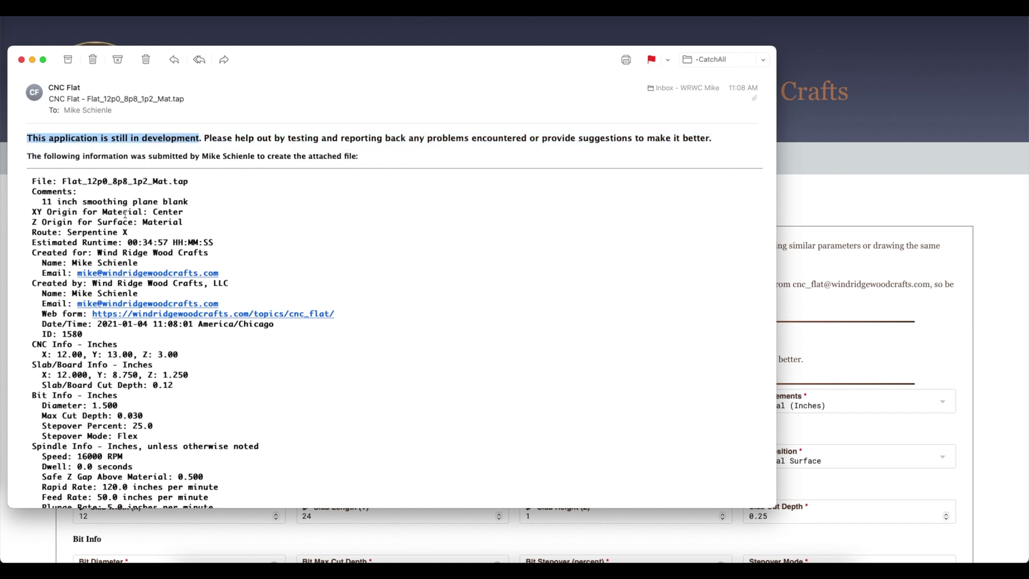
triple_click(51, 203)
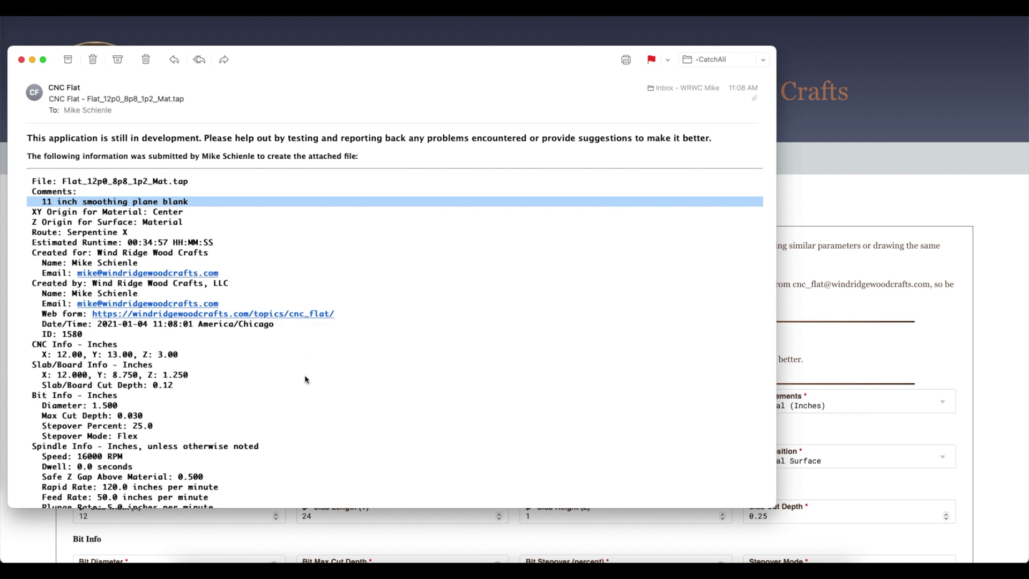
scroll(305, 380, "down", 4)
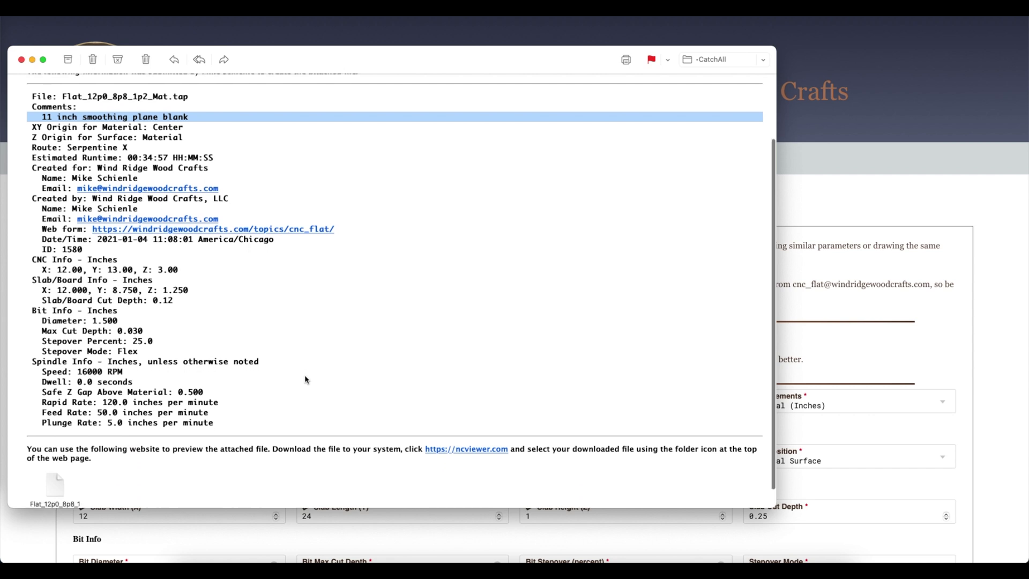
scroll(305, 379, "down", 1)
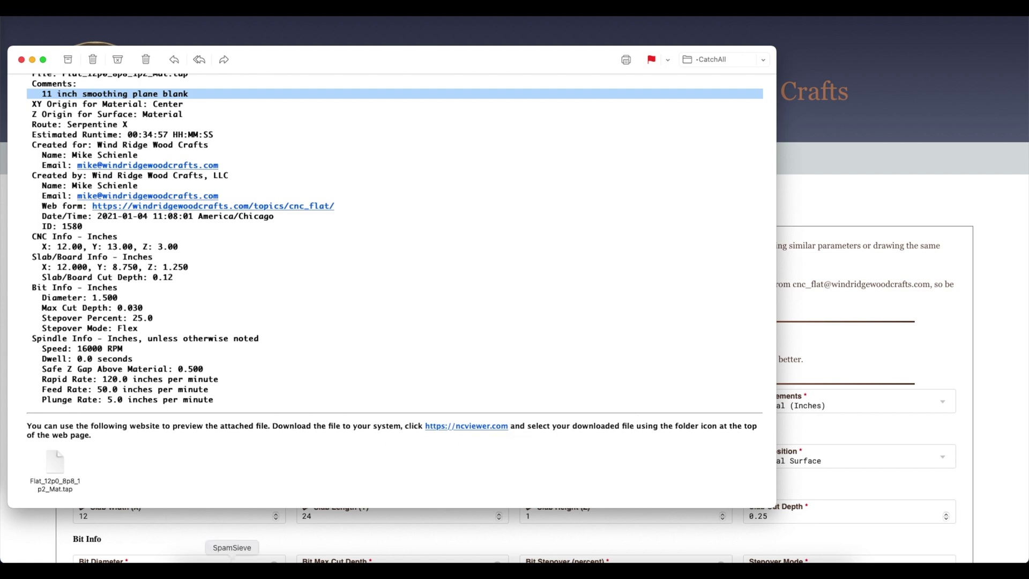
Step: Copy Flat_12p0_8p8_1p2_Mat.tap into the CNC_Flat folder and follow the ncviewer.com link
left_click(182, 568)
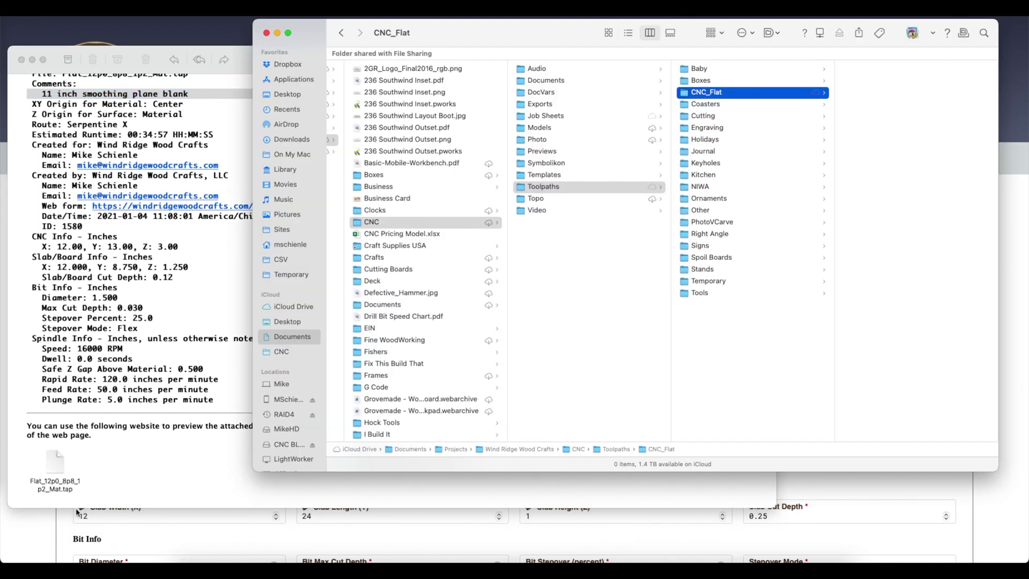
left_click_drag(49, 464, 907, 303)
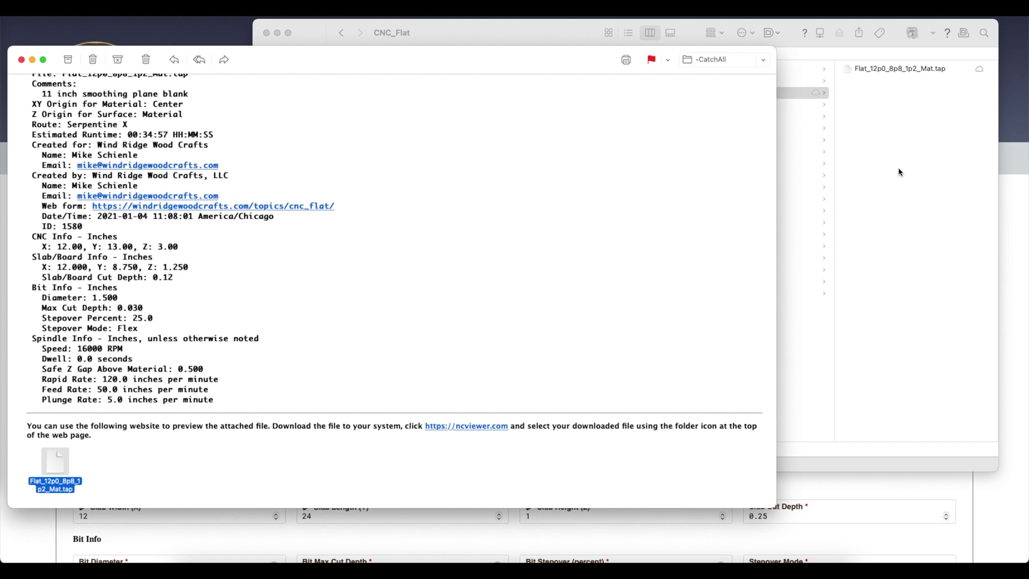
left_click(477, 450)
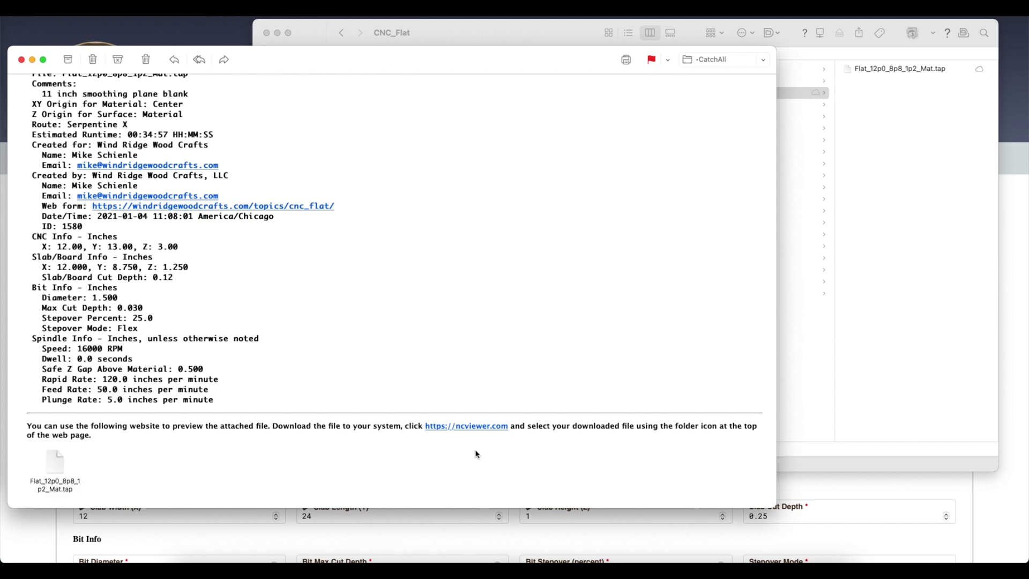
left_click(477, 429)
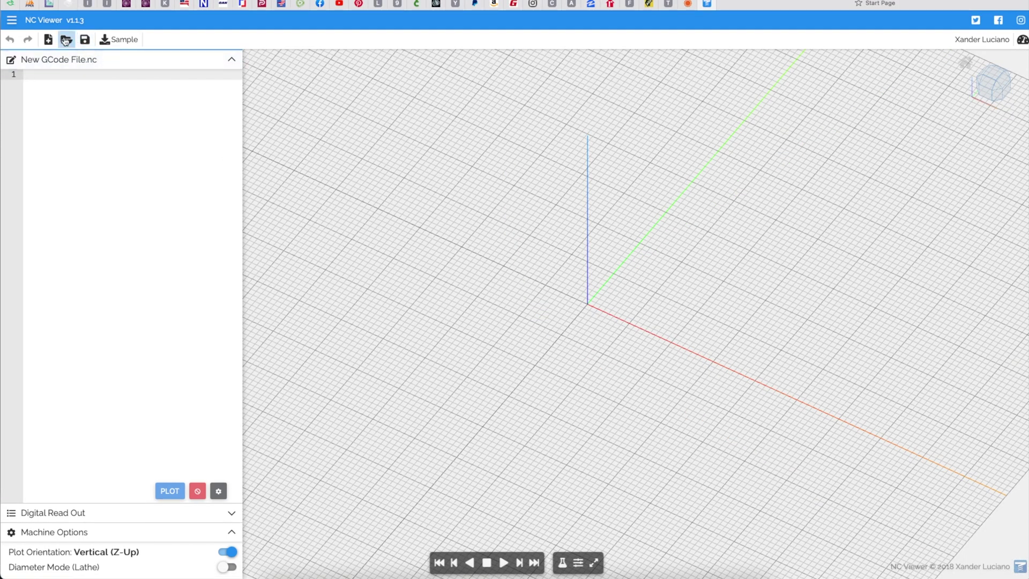
Step: Load Flat_12p0_8p8_1p2_Mat.tap, adjust the 3D view and play the toolpath simulation
left_click(65, 41)
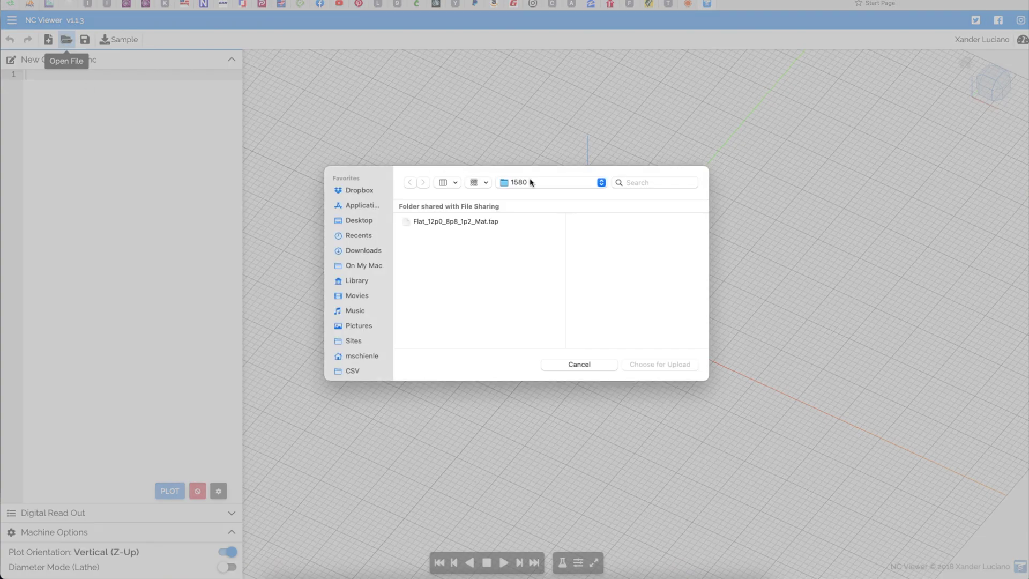
left_click(468, 223)
double_click(466, 222)
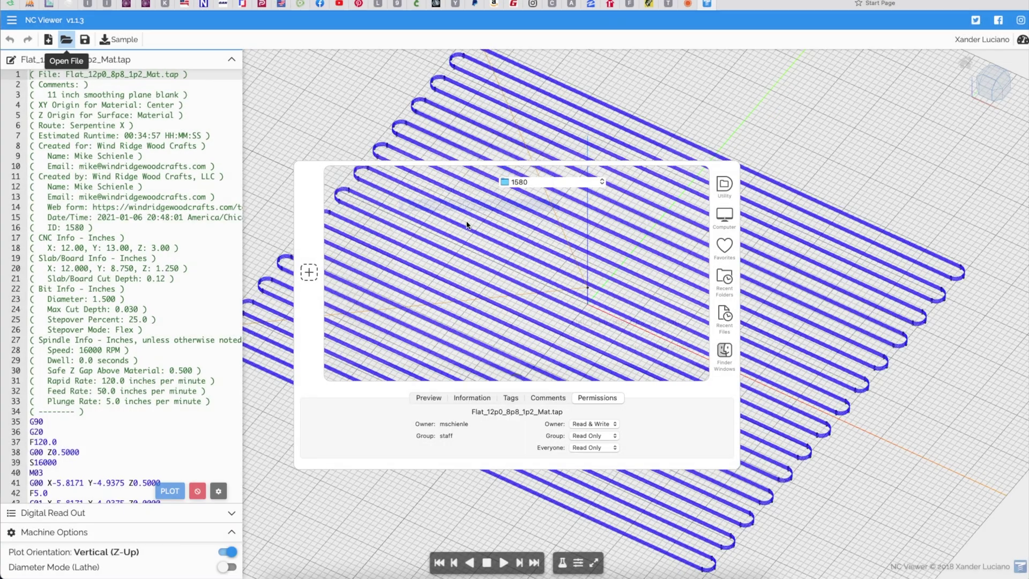
right_click_drag(563, 306, 599, 331)
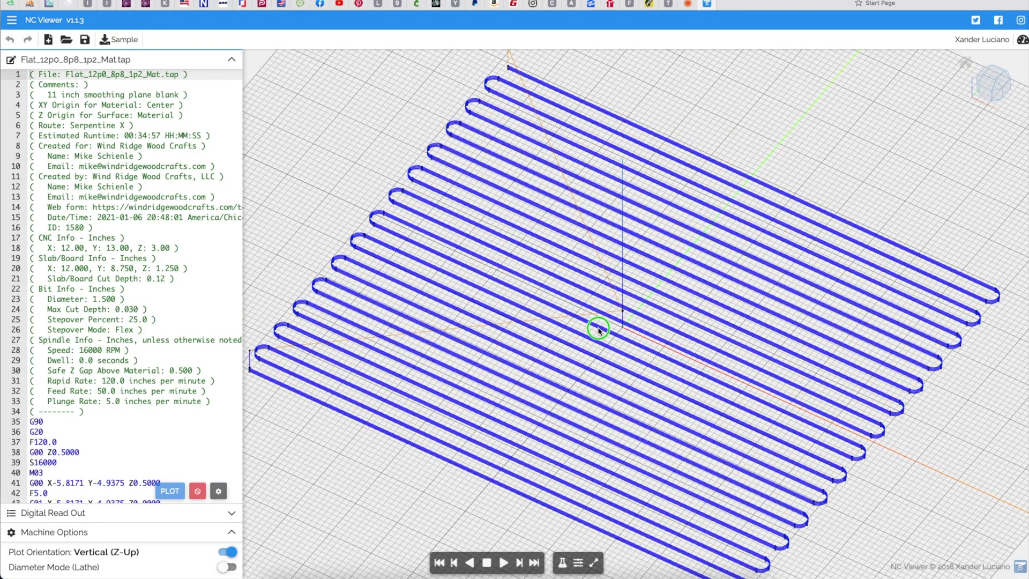
mouse_move(599, 331)
left_mouse_down()
mouse_move(621, 292)
mouse_move(599, 326)
left_mouse_up()
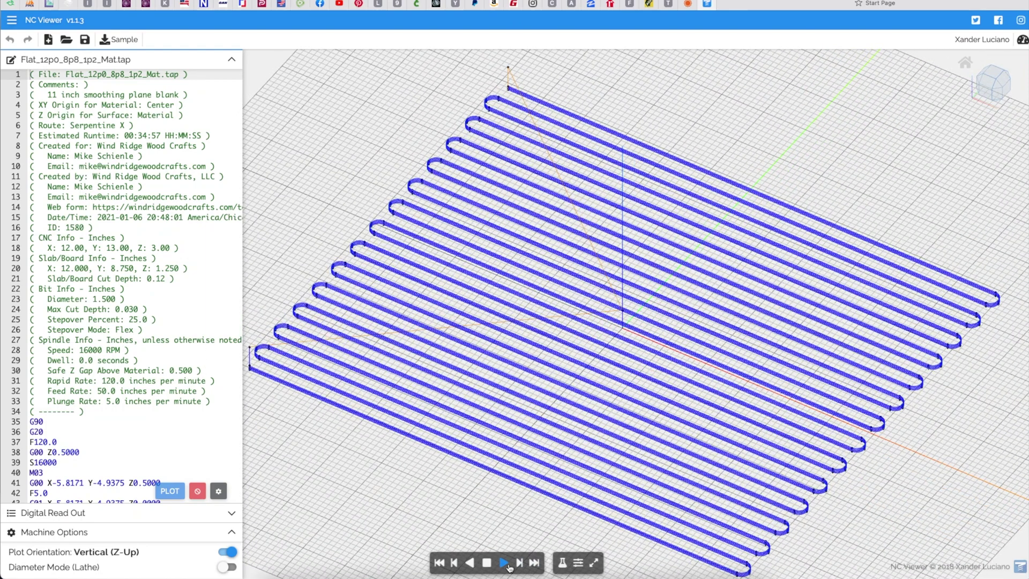
left_click(504, 562)
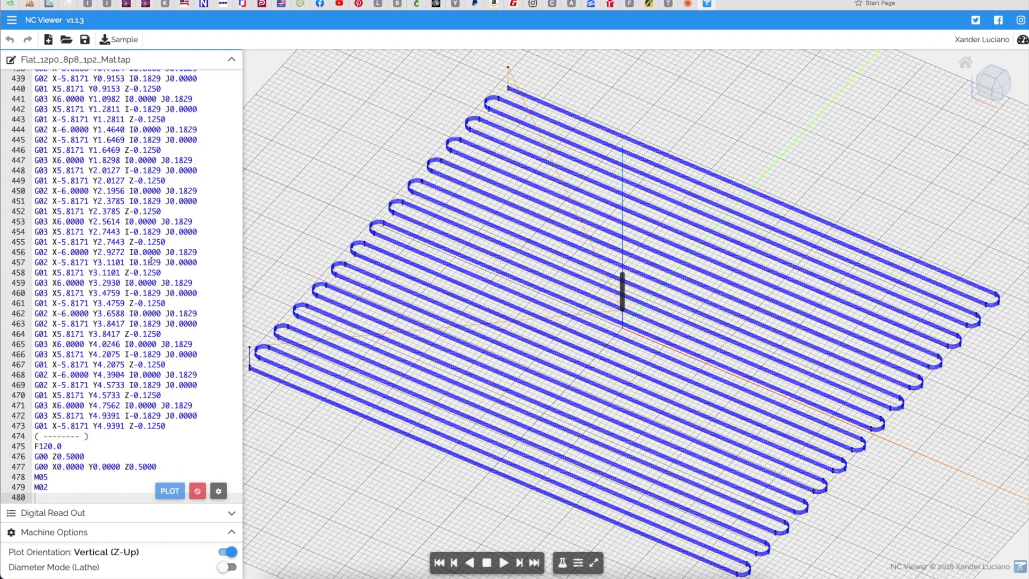
Step: Load Profile 0p13 EM 1p50.tap from Toolpaths > Spoil Boards > SB 12 09 > Material and play it
left_click(66, 41)
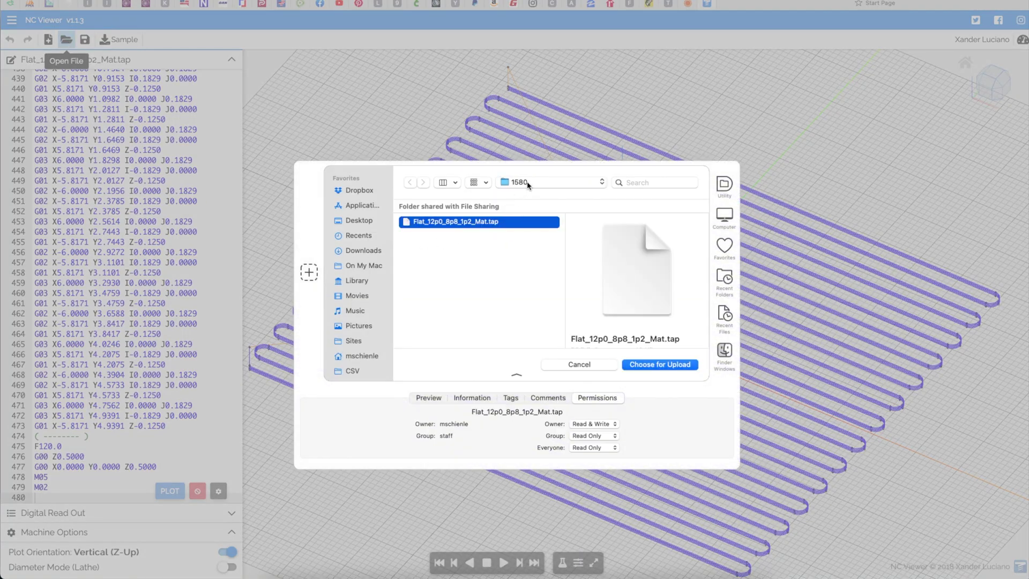
left_click(528, 183)
mouse_move(557, 207)
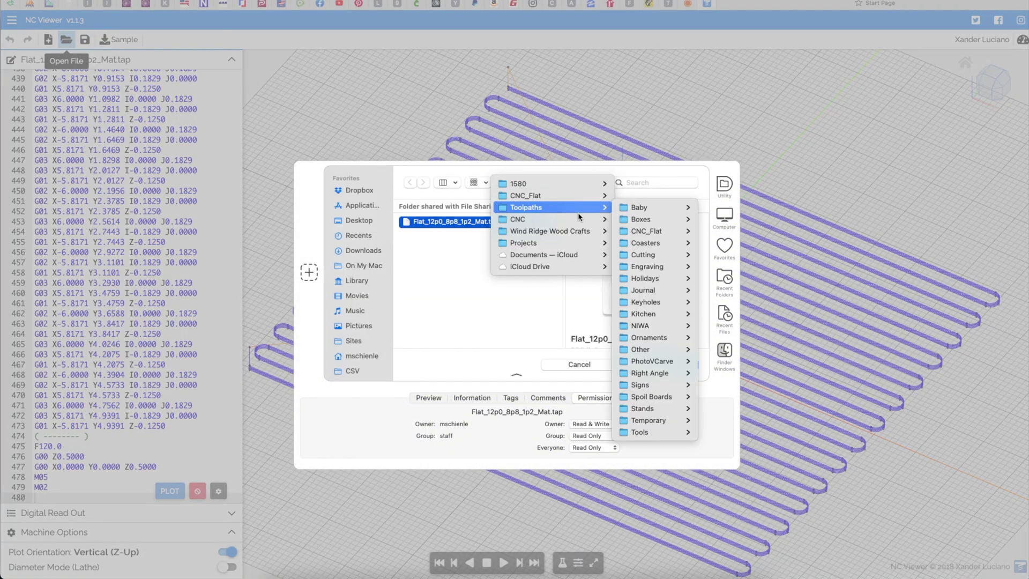
mouse_move(639, 410)
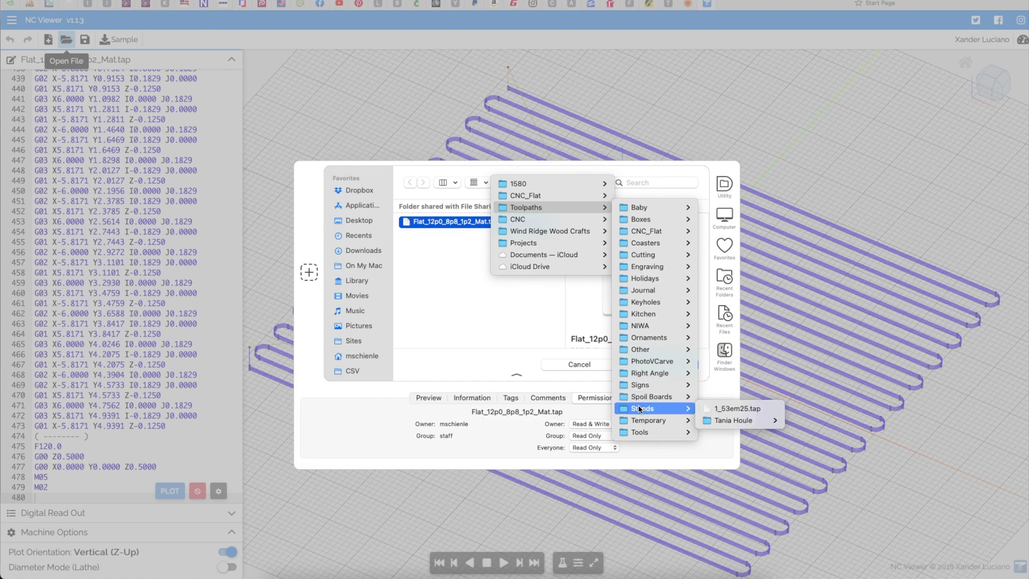
mouse_move(715, 479)
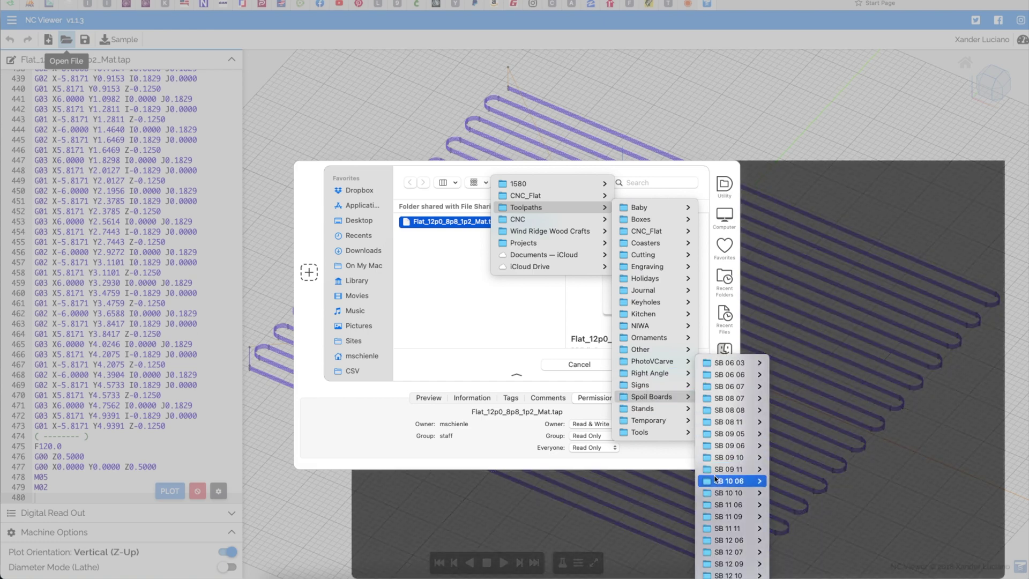
mouse_move(720, 564)
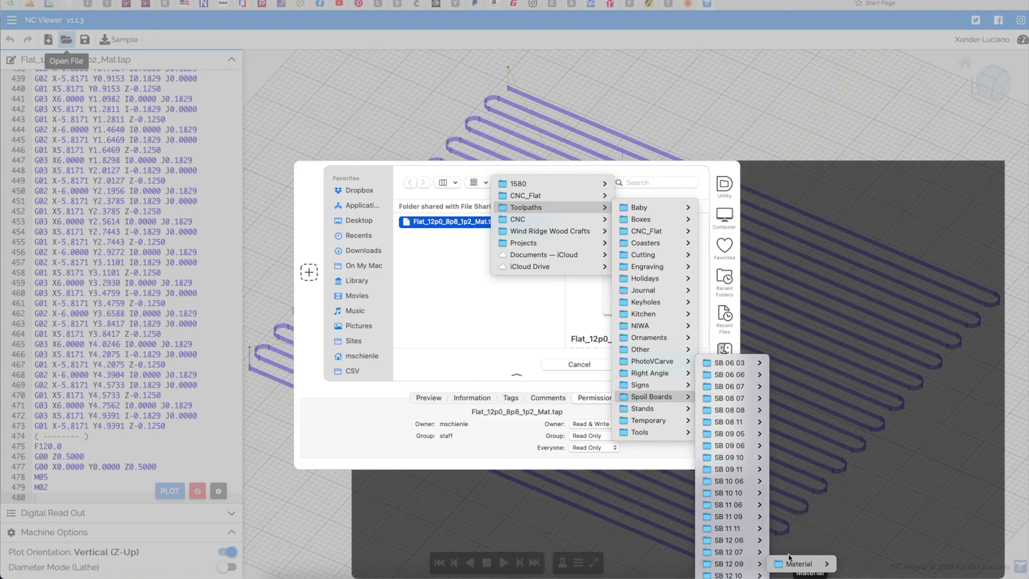
mouse_move(796, 564)
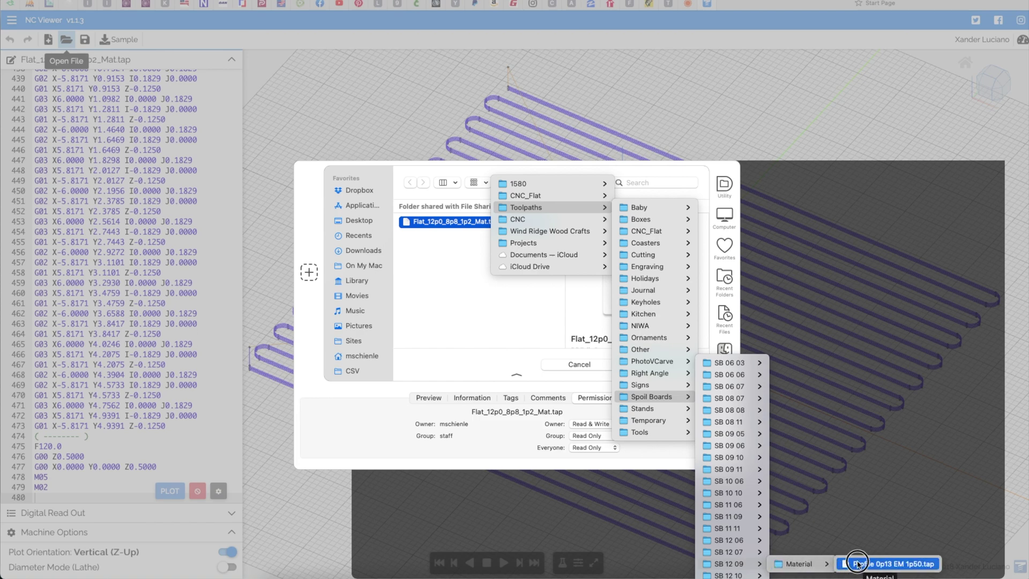
left_click(856, 564)
key("Return")
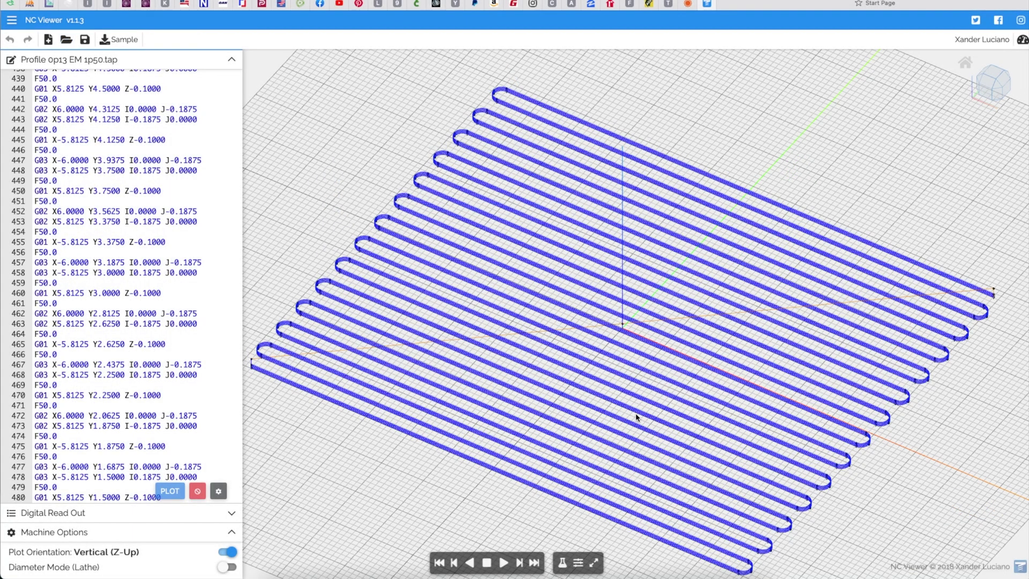
right_click_drag(636, 416, 628, 392)
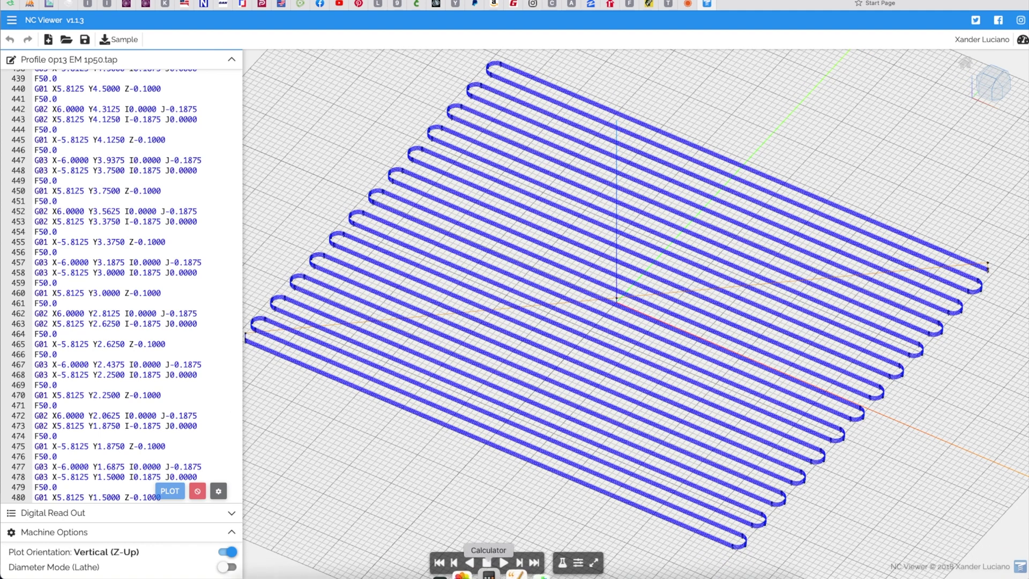
left_click(503, 561)
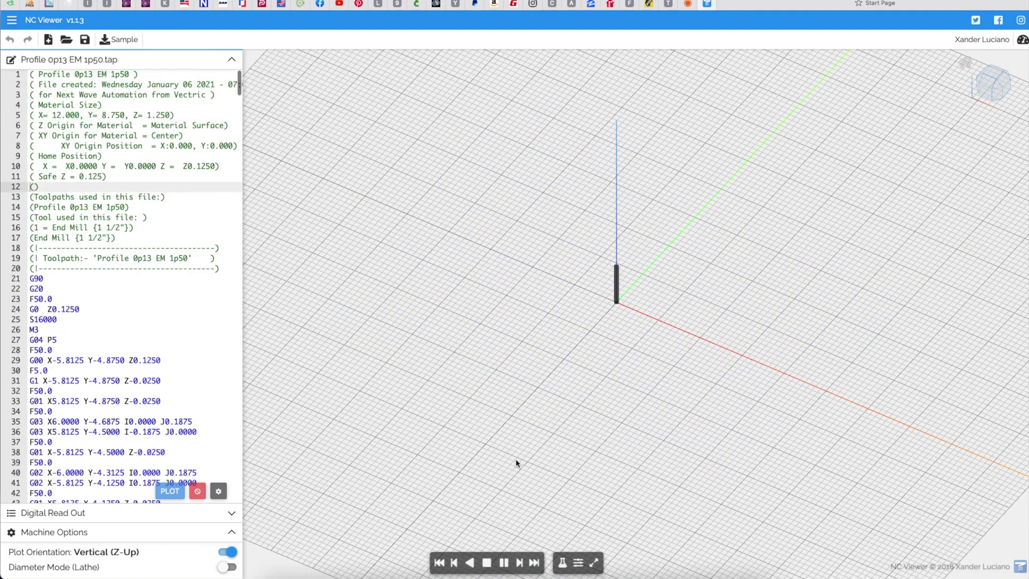